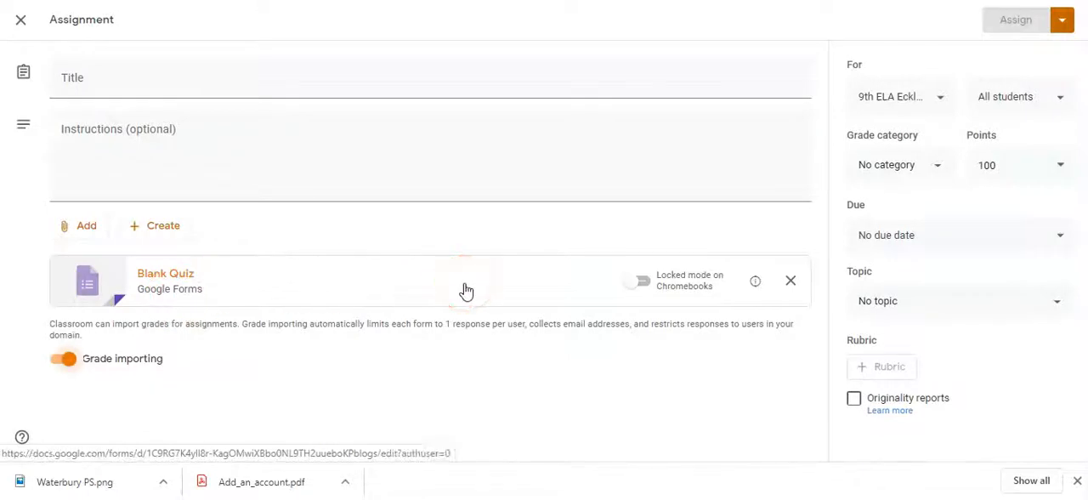
Step: Title the assignment 'Week One Quiz' with the instructions 'Please complete the quiz and then click the "turn in" button when you are done.'
left_click(164, 81)
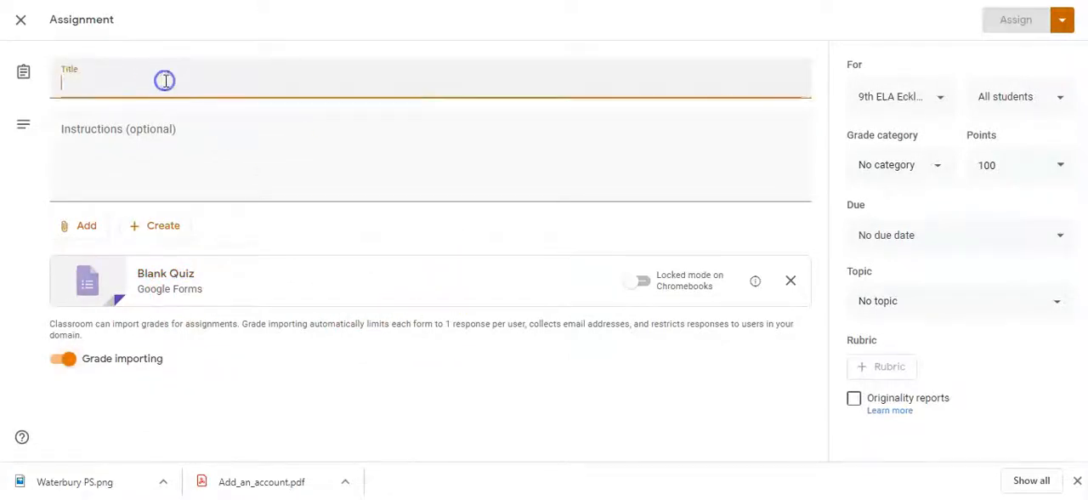
type("Week One Quiz")
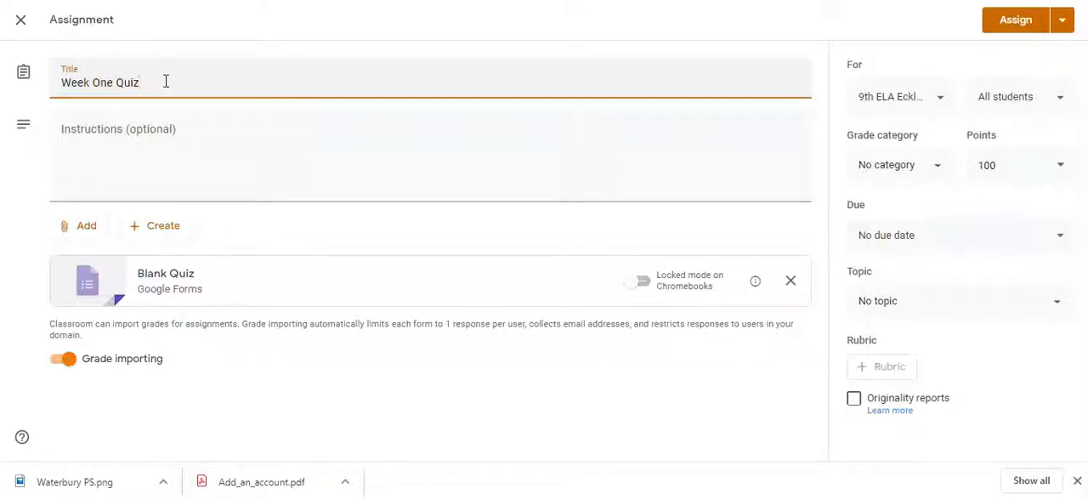
left_click(155, 125)
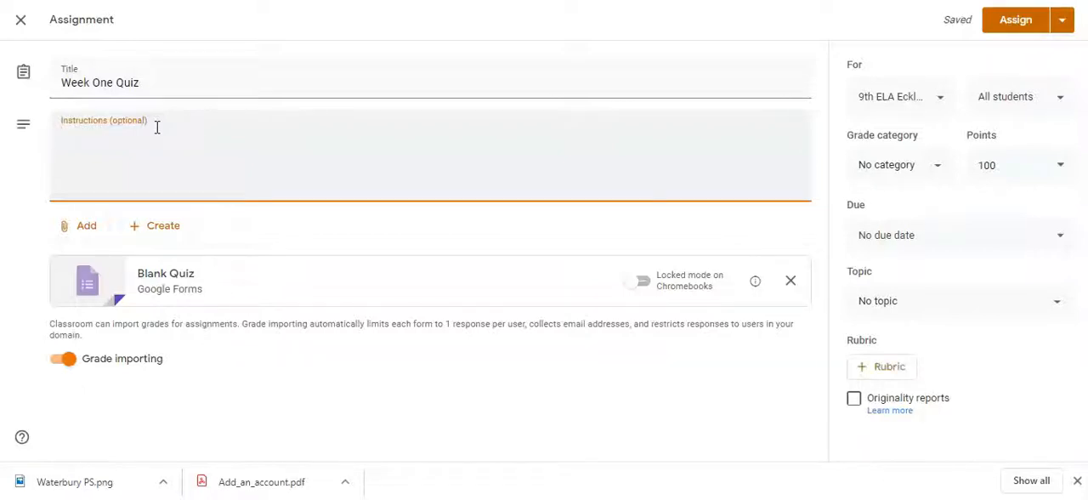
type("Please complete the quiz and then click th")
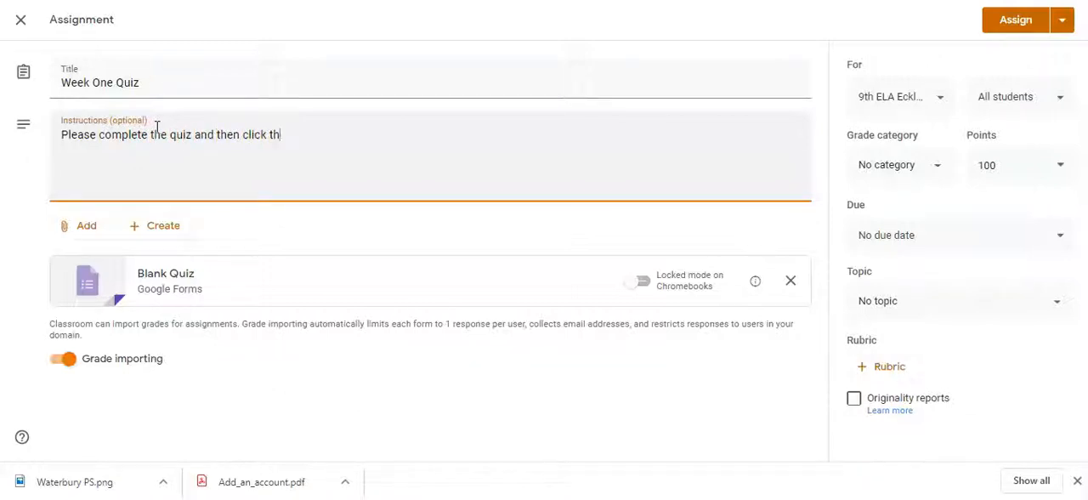
type("urn in\" button when you are done.")
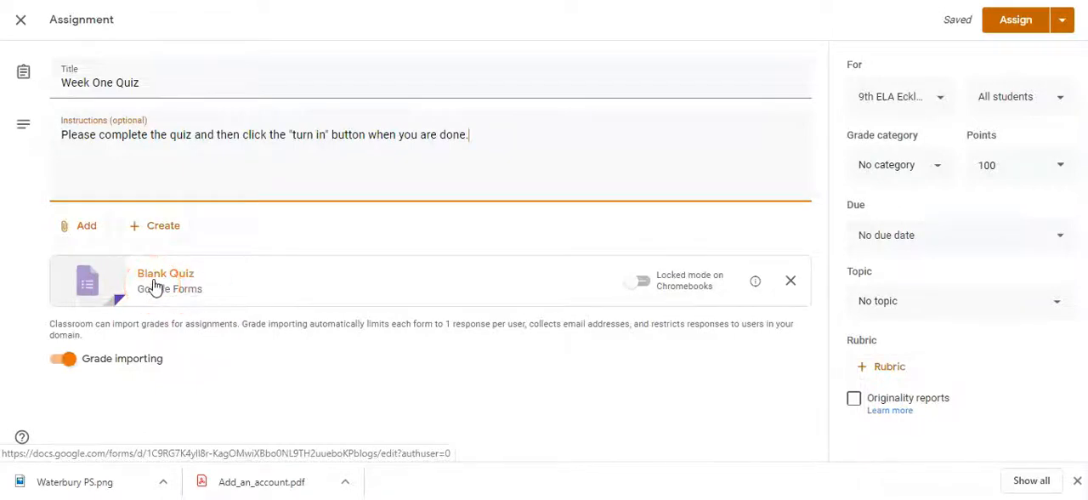
Step: Open the attached Blank Quiz form for editing and change its heading to 'Week One Quiz'
left_click(155, 285)
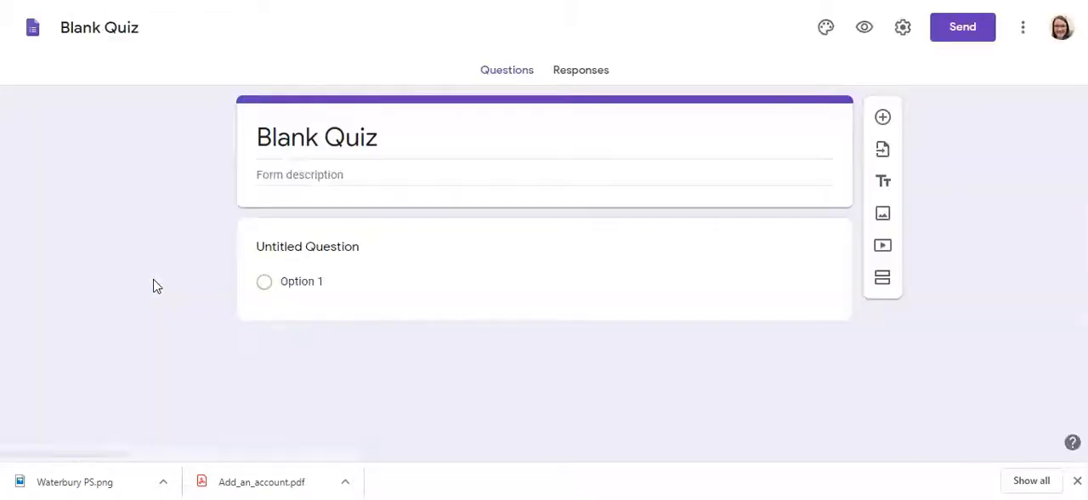
left_click(396, 279)
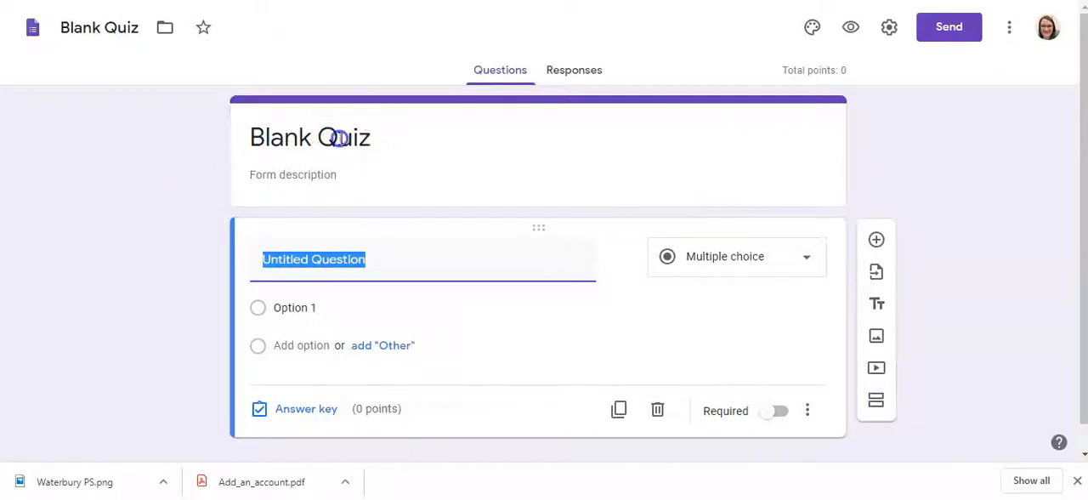
left_click(337, 138)
type("Week One")
key("Tab")
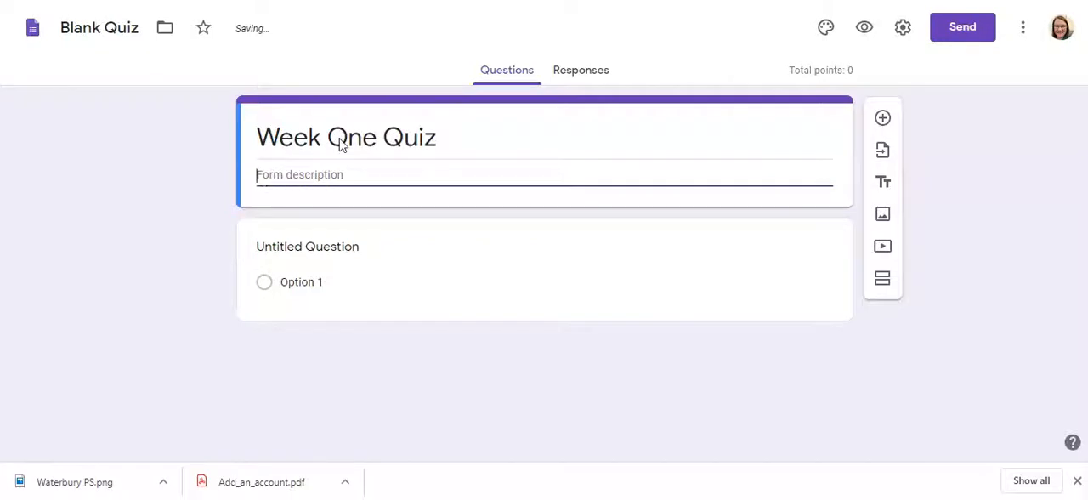
Step: Rename the form's file from the generic blank quiz name to 'Week One Quiz'
left_click(114, 32)
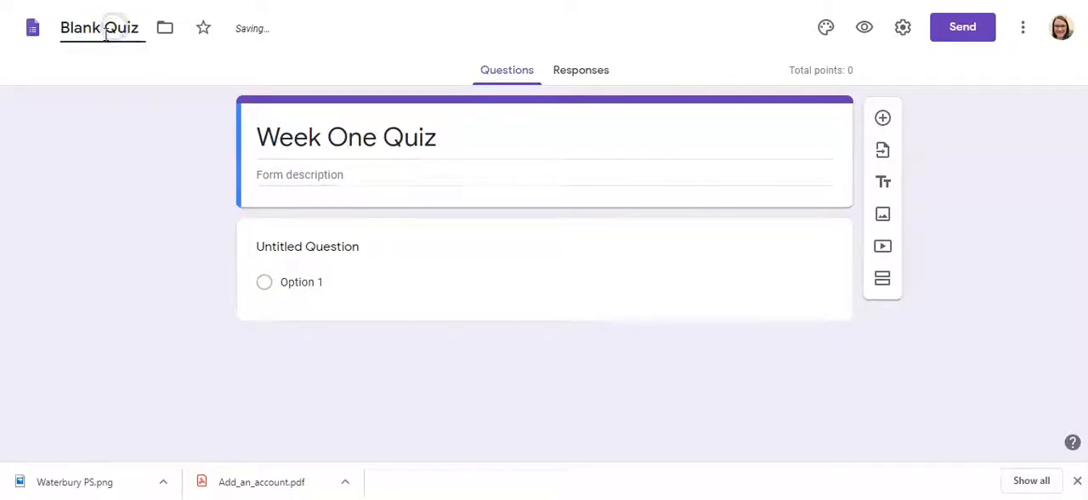
left_click(129, 28)
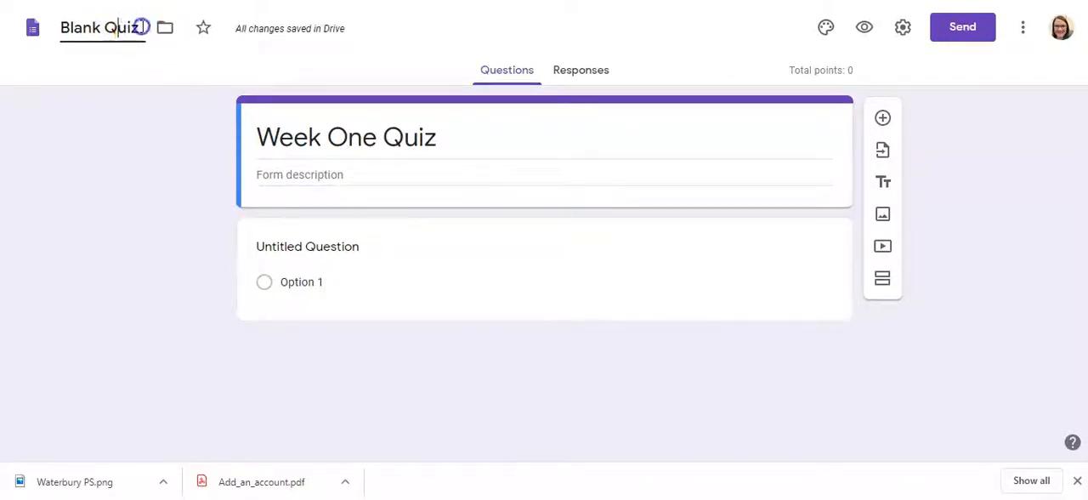
left_click_drag(139, 27, 61, 28)
type("Week")
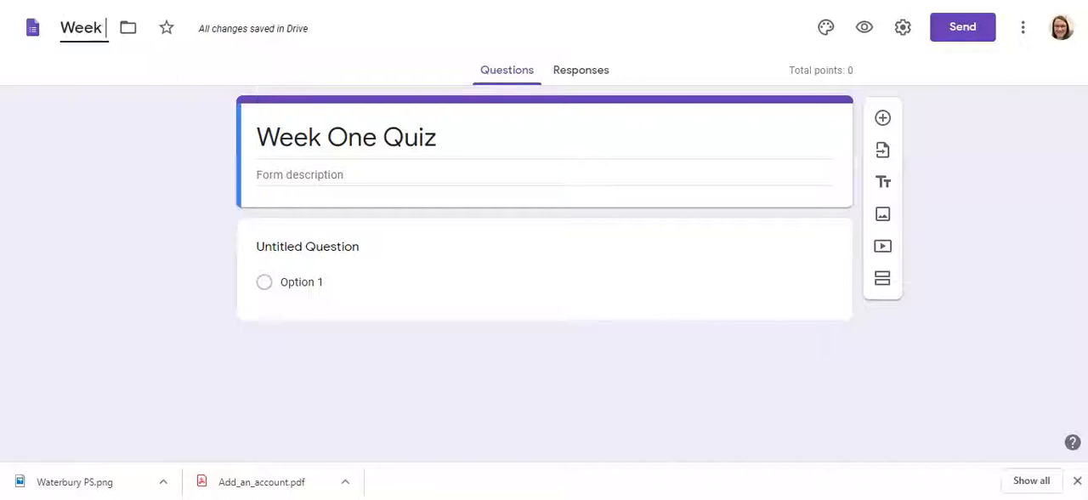
type(" One Quiz")
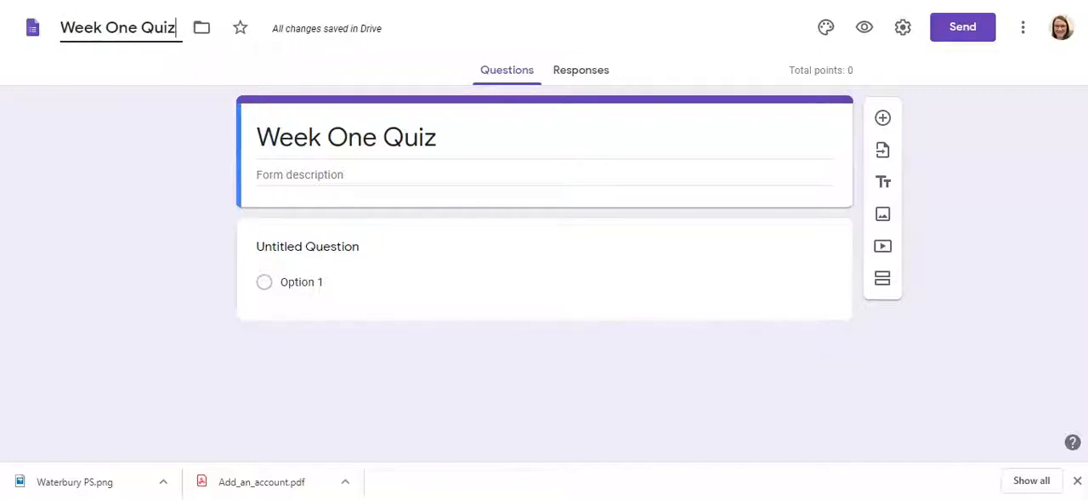
left_click(134, 165)
Step: Enter the form description 'Quiz on How to Run a Google Classroom.' under the quiz heading
left_click(308, 175)
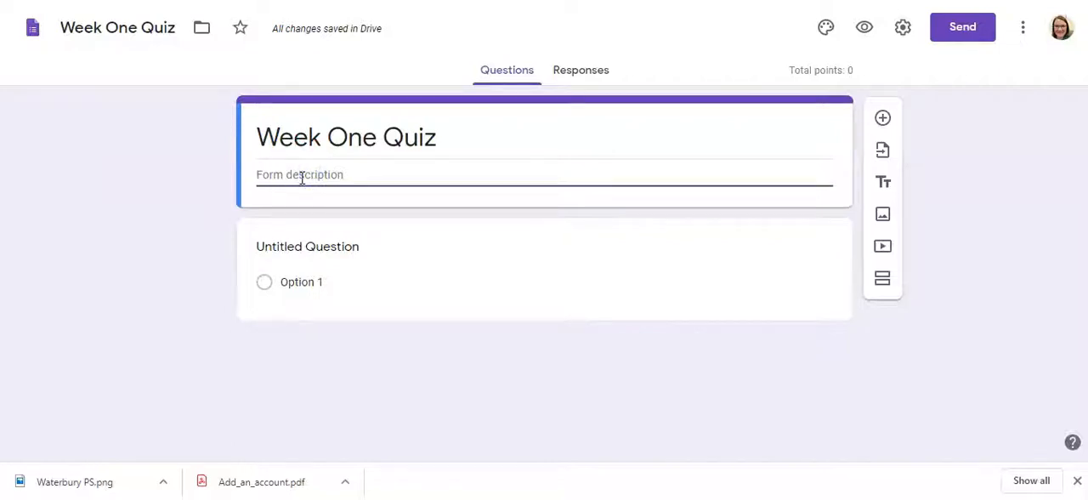
type("Quiz on How to R")
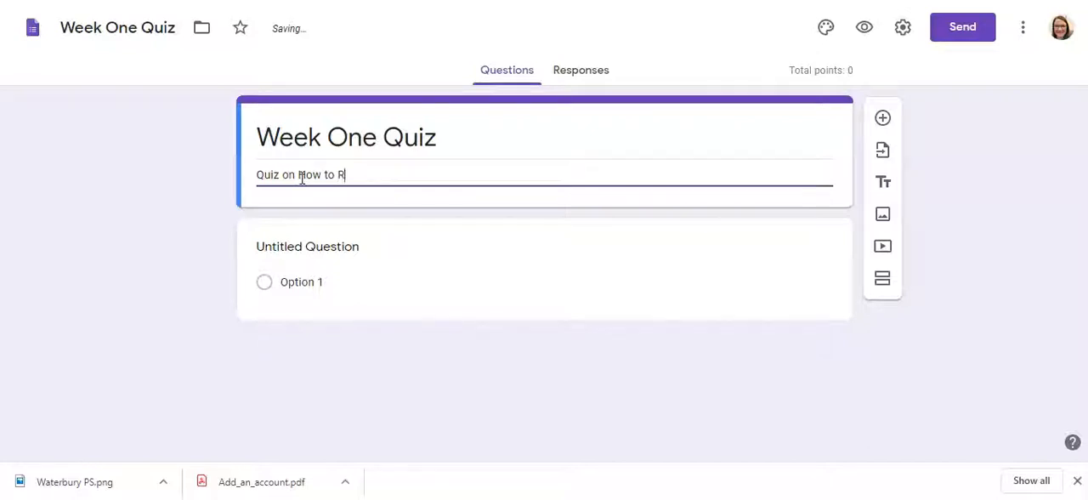
type("un a Google Cla")
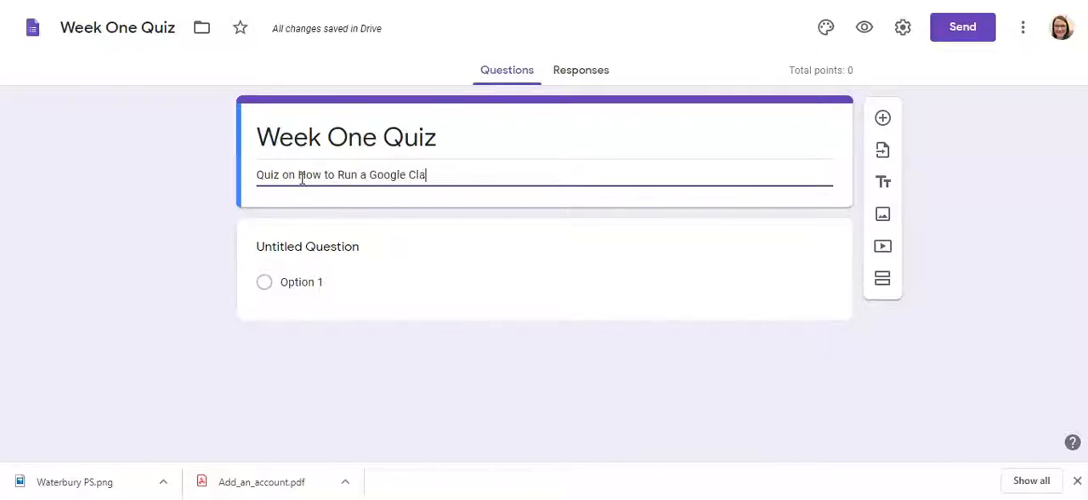
type("ssroom.")
Step: Set the first question's type to multiple choice and enter the question 'What color is the sky?'
left_click(284, 269)
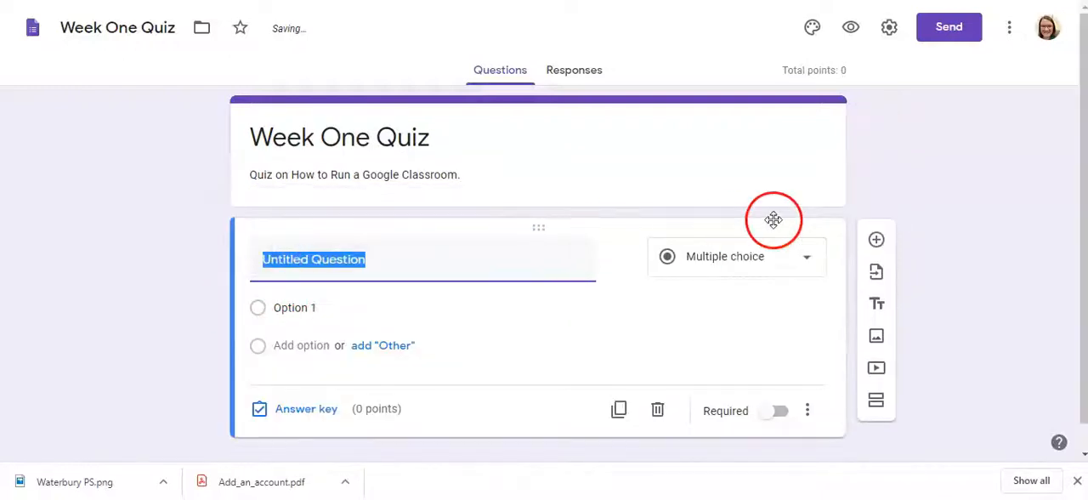
left_click(804, 256)
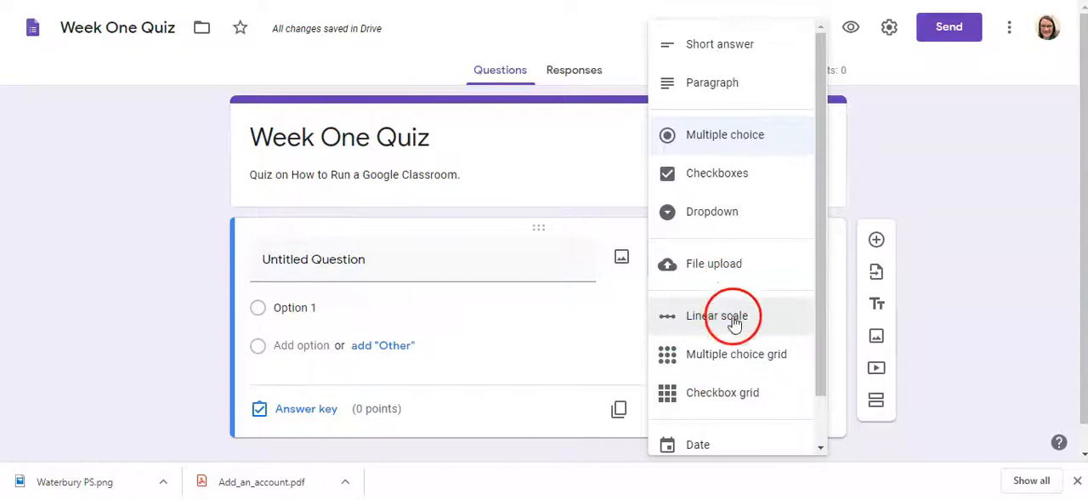
left_click(710, 144)
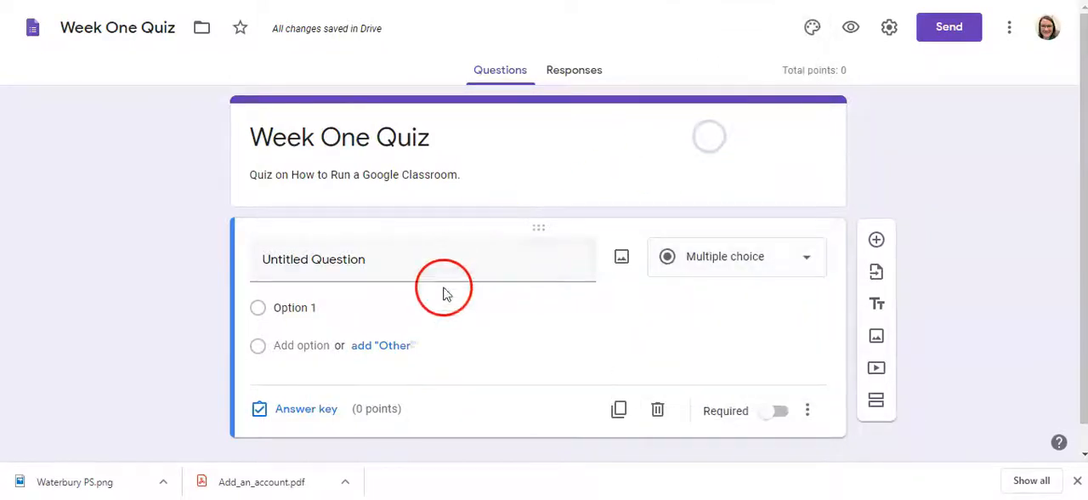
left_click(446, 260)
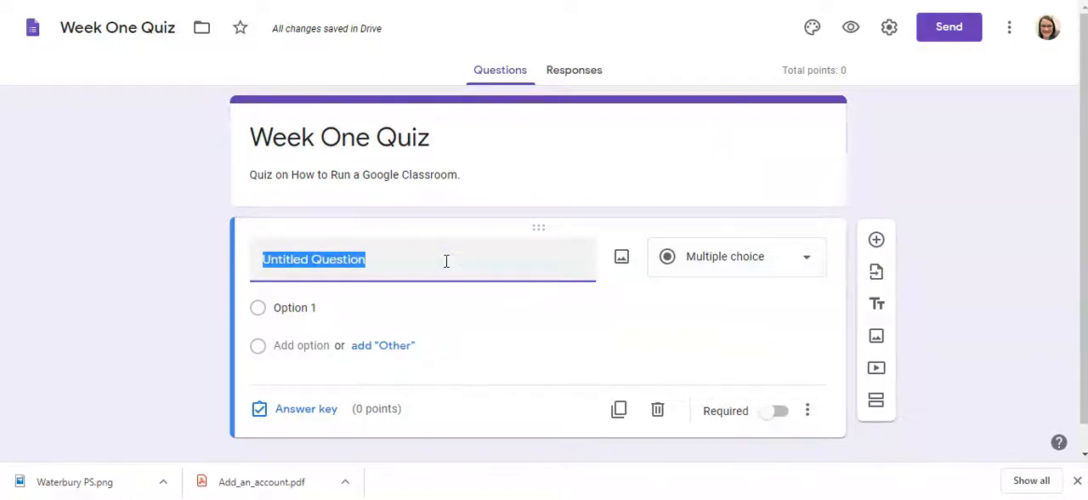
type("What color is the sky?")
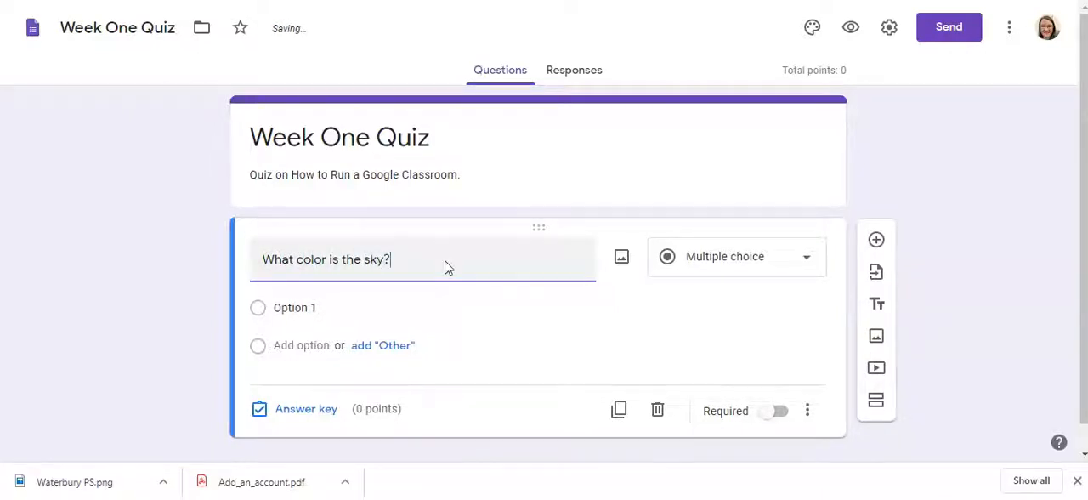
Step: Give the sky color question four answer options: Purple, Green, Orange and Blue
left_click(314, 328)
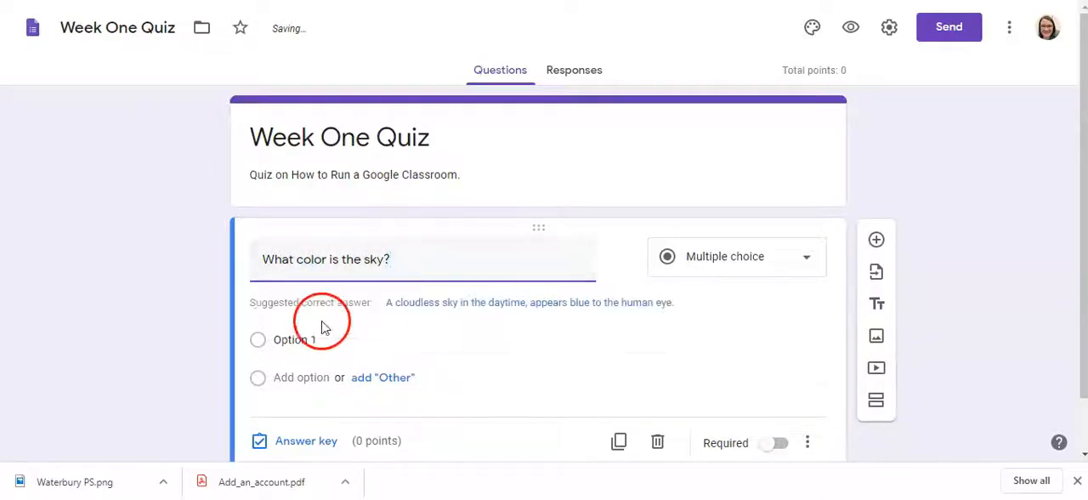
left_click(314, 336)
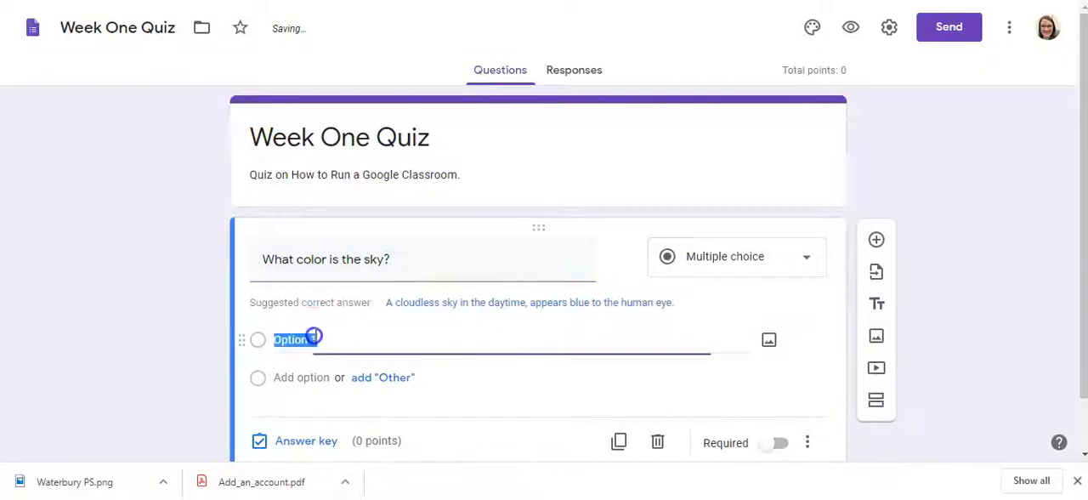
type("P")
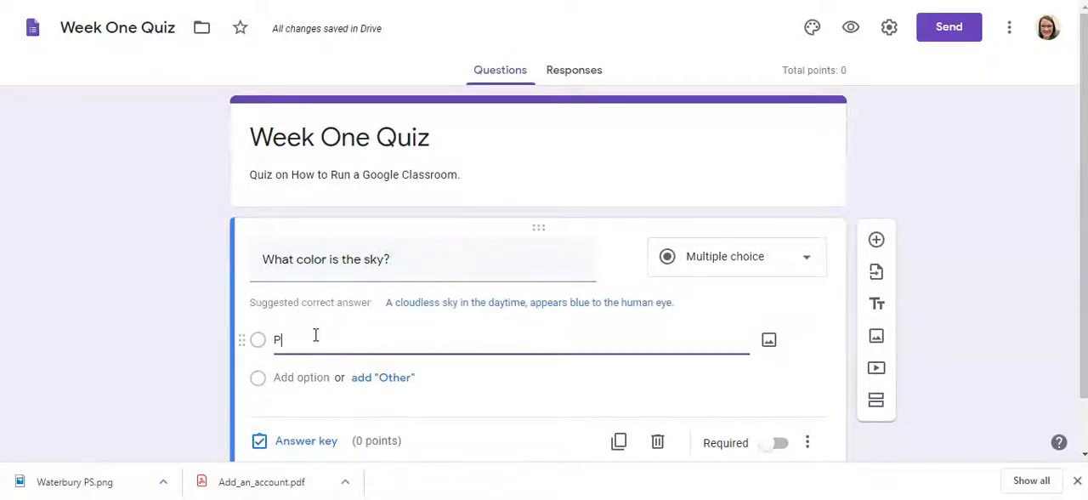
type("urple")
key("Return")
type("Green")
key("Return")
type("R")
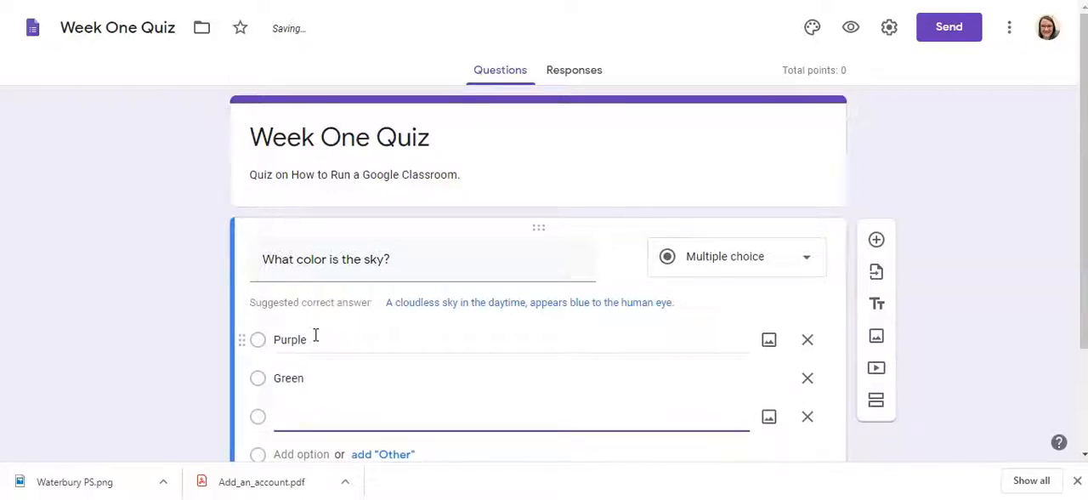
type("range")
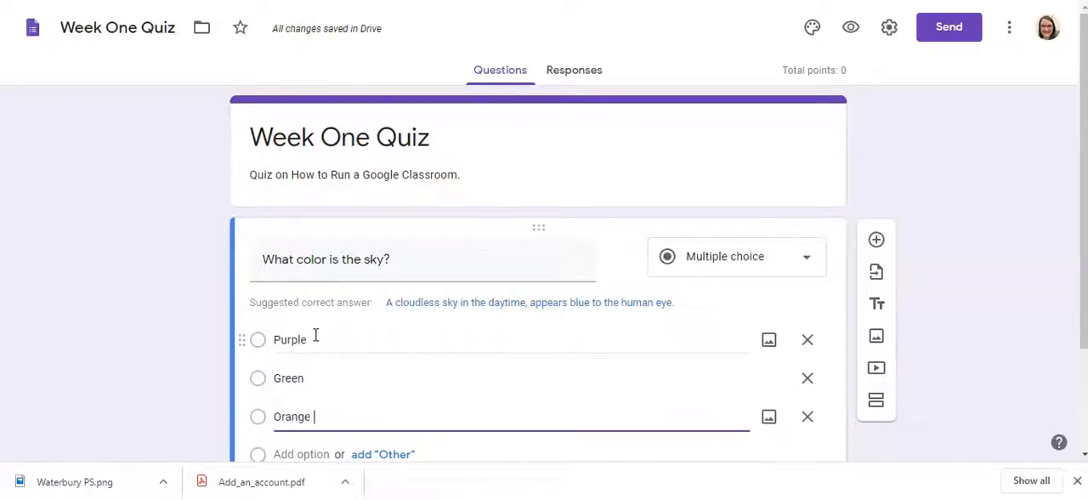
key("Return")
type("G")
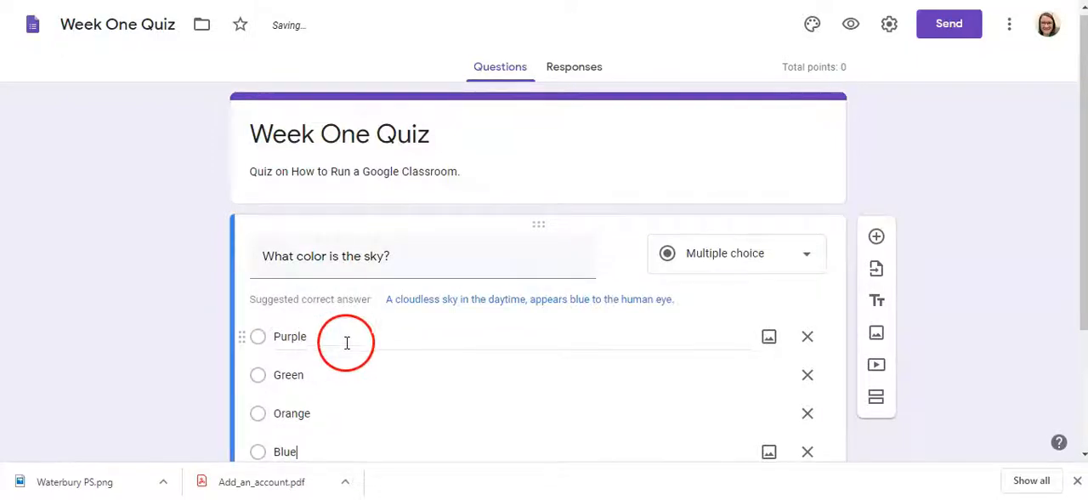
Step: Mark Blue as the correct answer in the sky question's answer key and make it worth 2 points
scroll(382, 348, "down", 2)
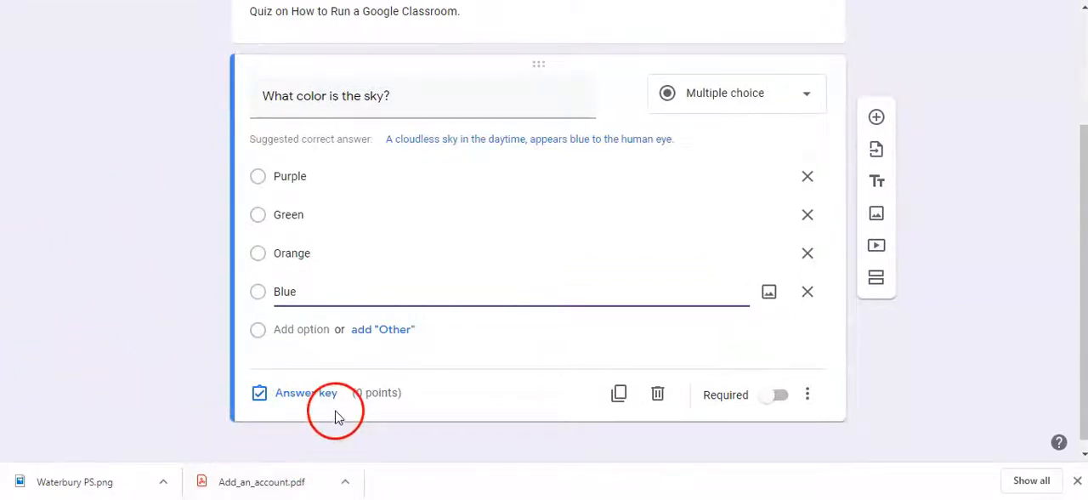
left_click(279, 391)
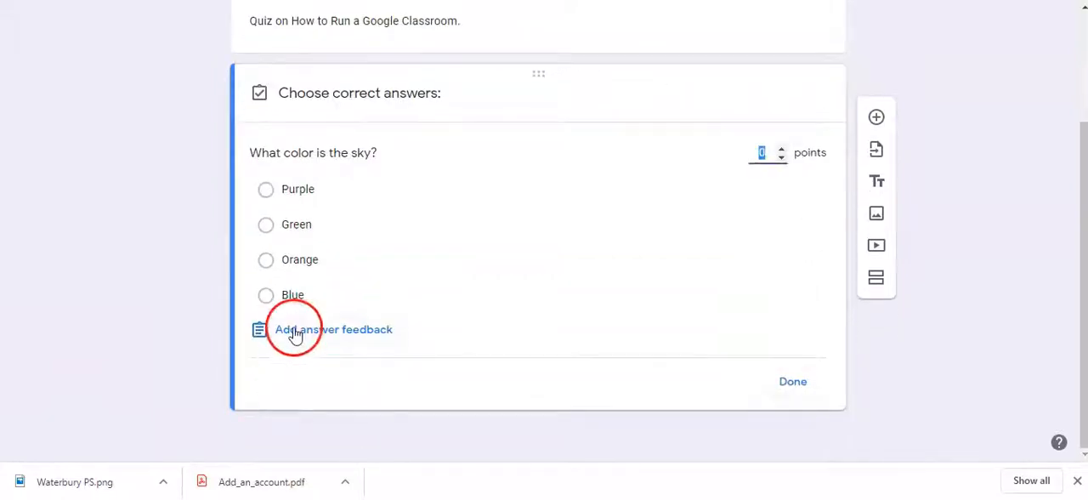
left_click(292, 298)
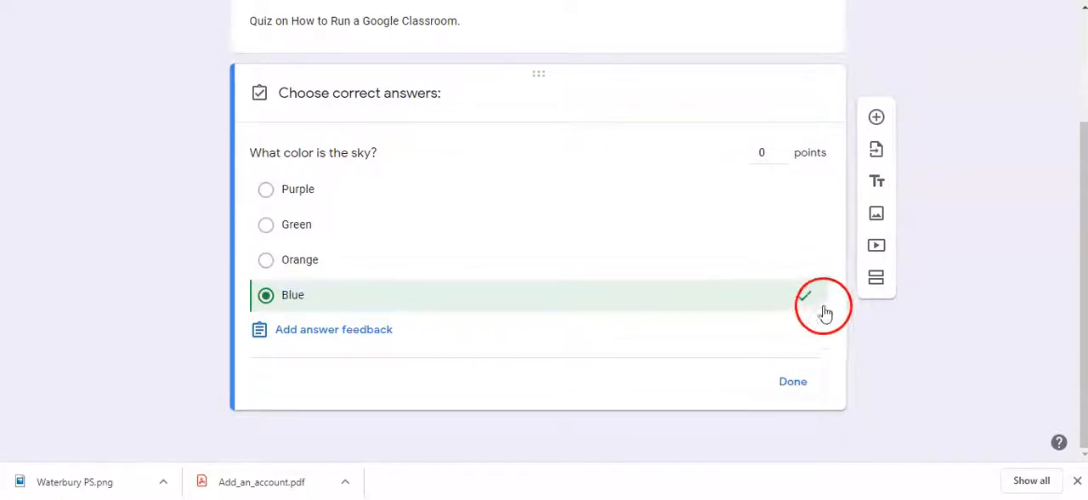
left_click(765, 154)
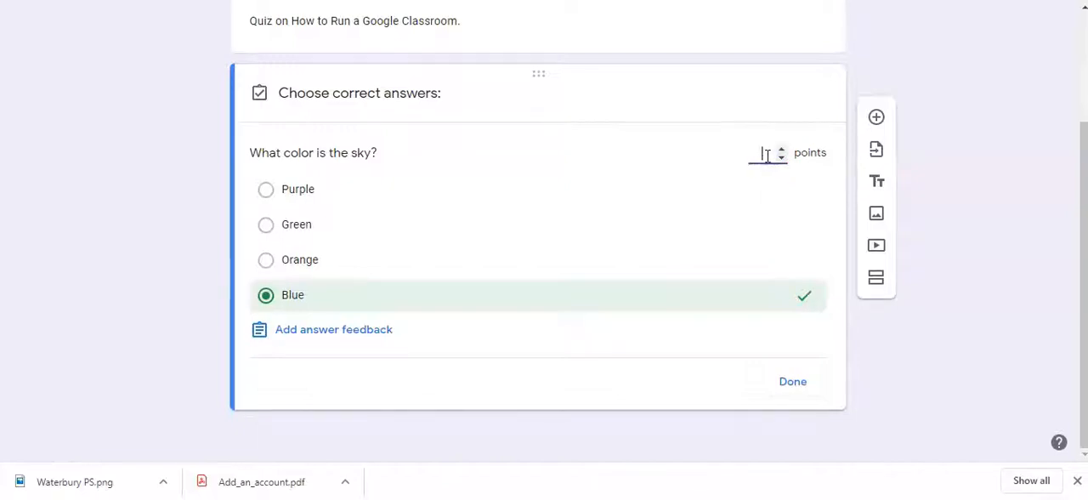
type("2")
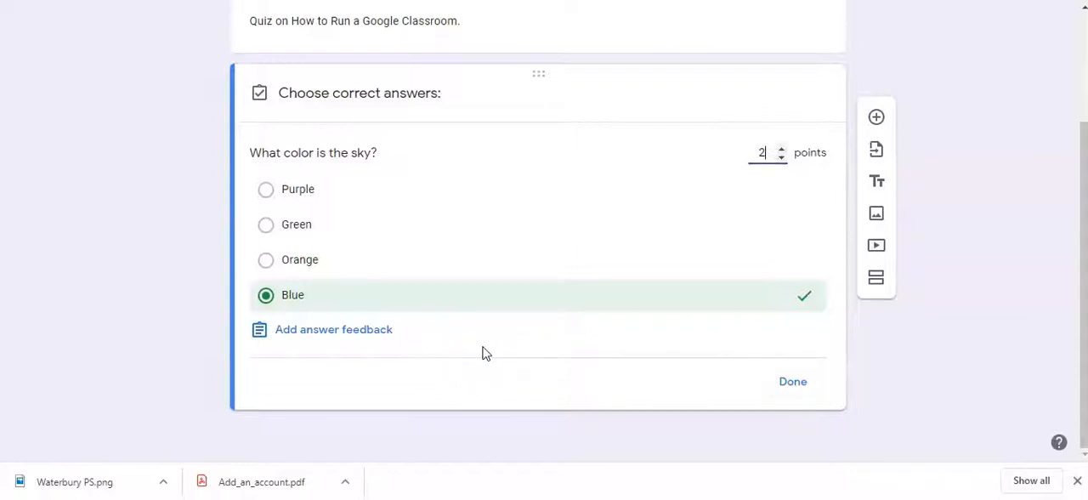
Step: Add the answer feedback 'These answers are incorrect given this context.' for incorrect answers to the sky question
left_click(298, 333)
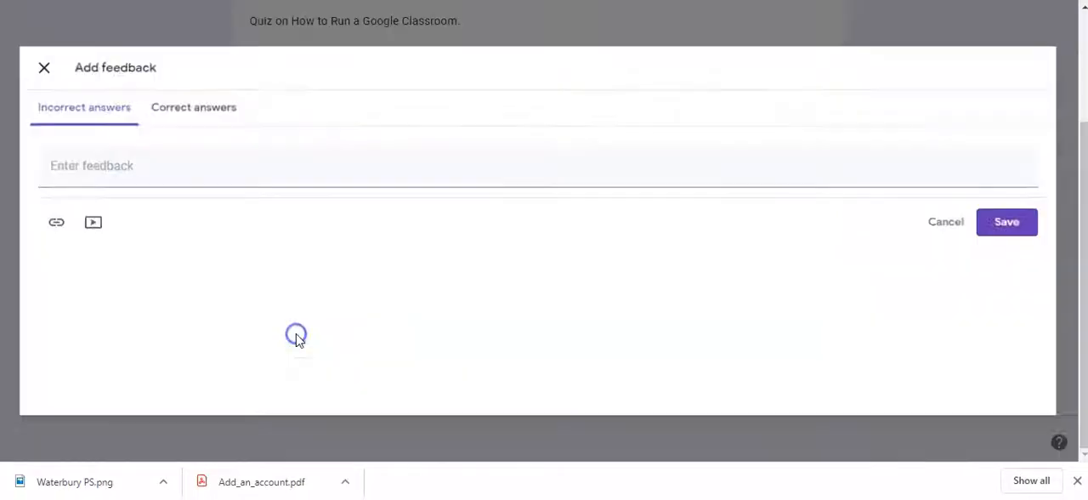
left_click(80, 163)
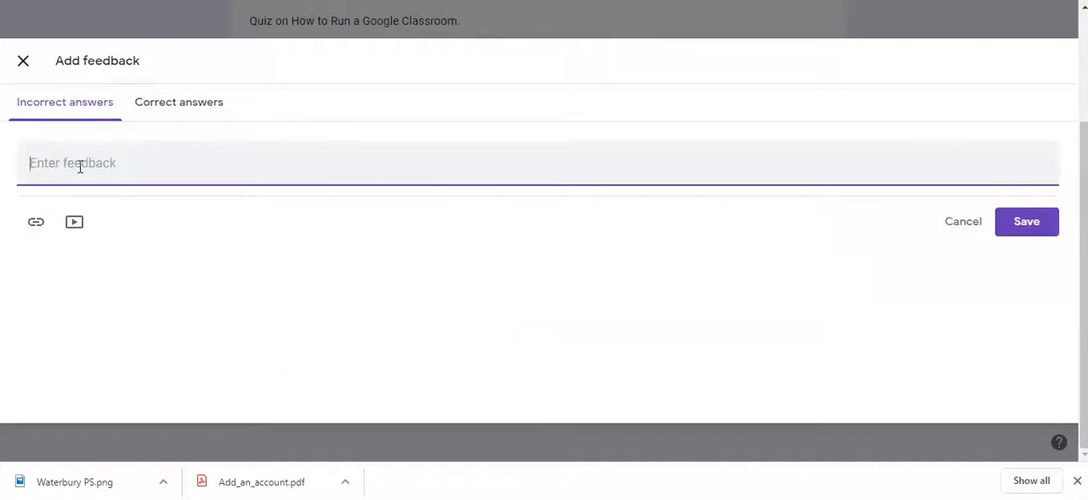
type("The")
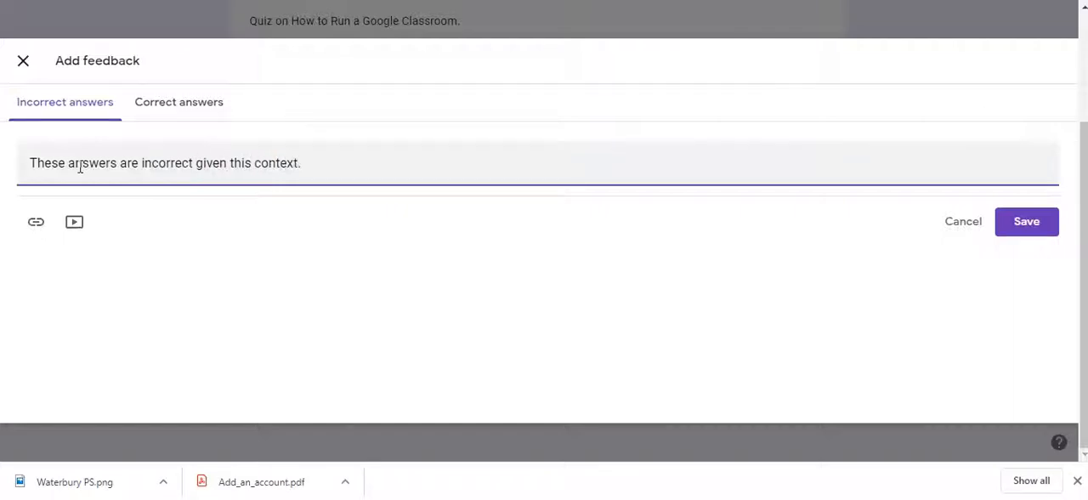
Step: Add and save the feedback 'Great job! You clearly paid attention in class!' for correct answers to the sky question
left_click(204, 102)
left_click(152, 162)
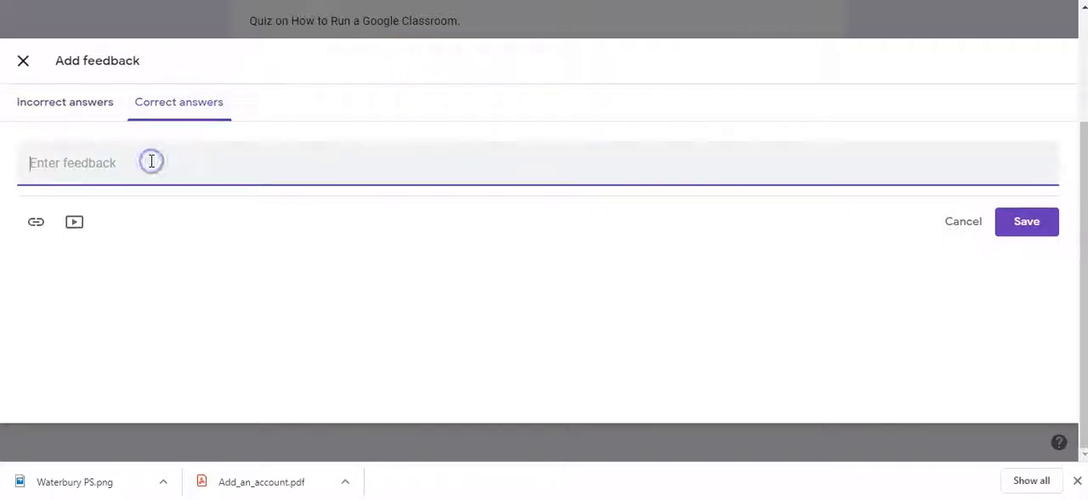
type("Great job!  You cle")
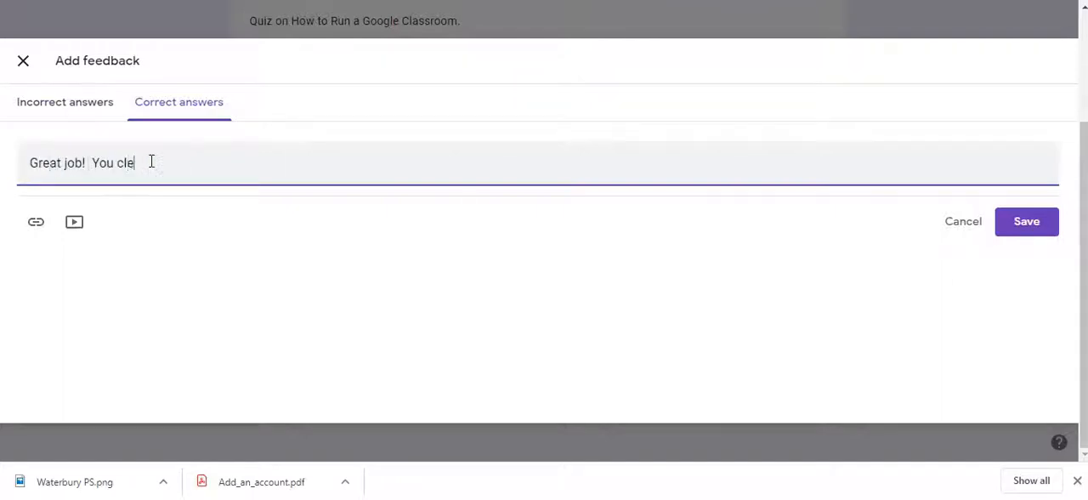
type(" paid attention in class!")
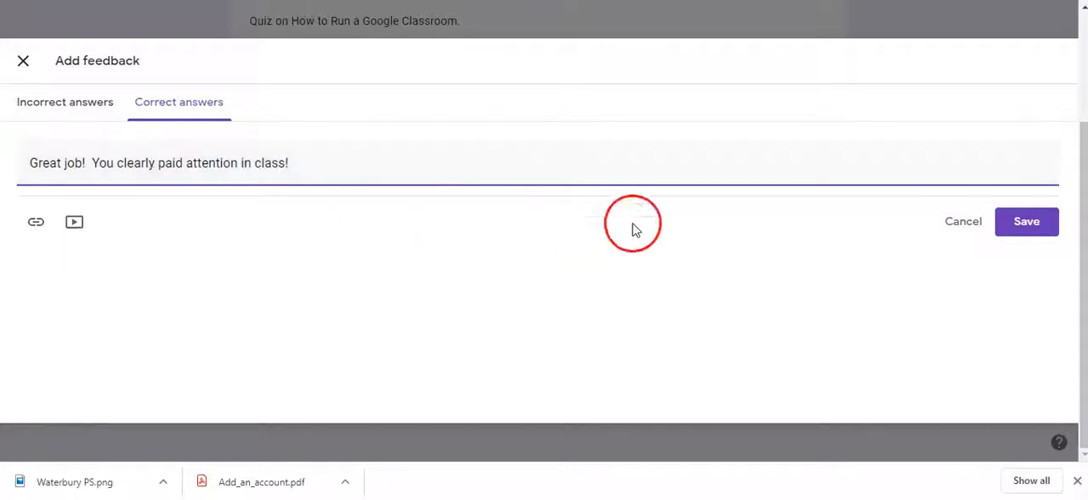
left_click(999, 221)
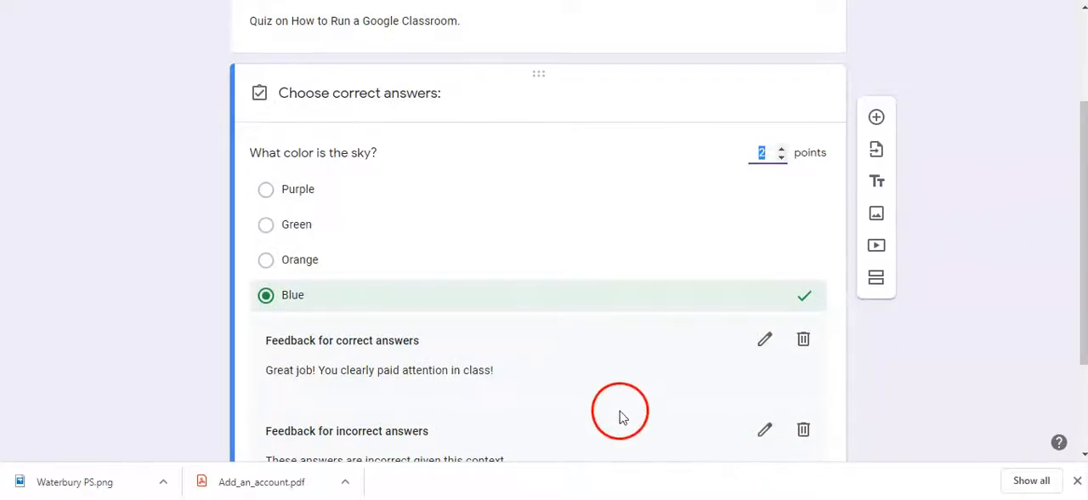
Step: Finish the sky question's answer key and make the question required
scroll(597, 416, "down", 1)
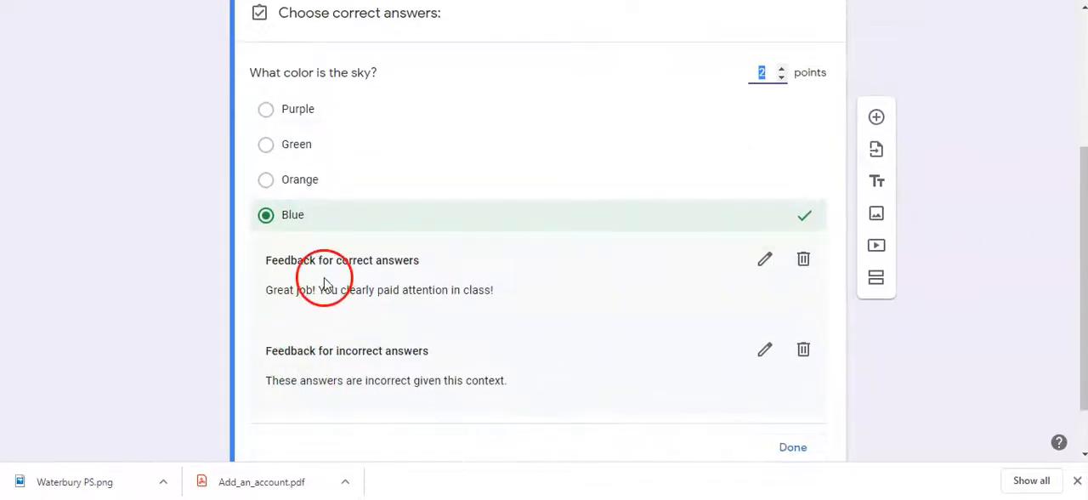
scroll(476, 351, "down", 1)
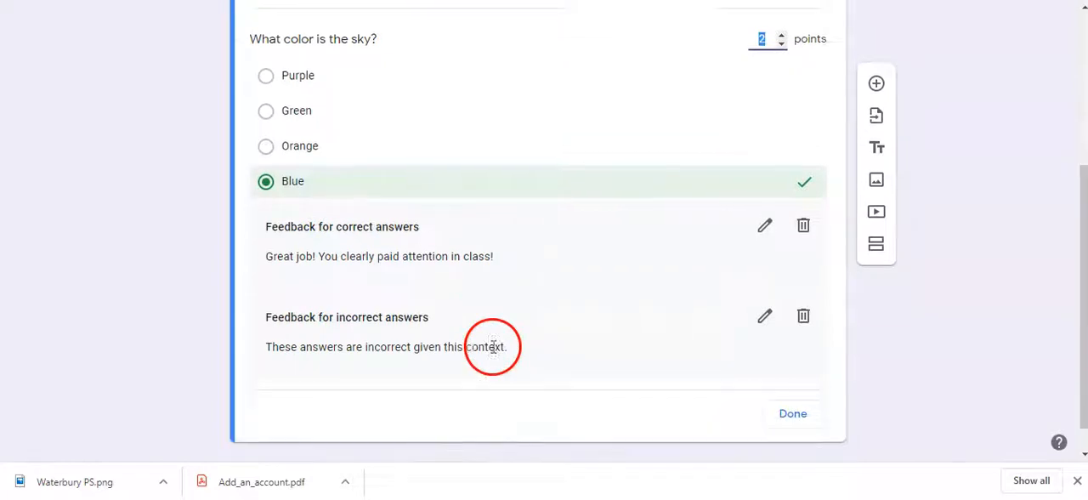
left_click(791, 384)
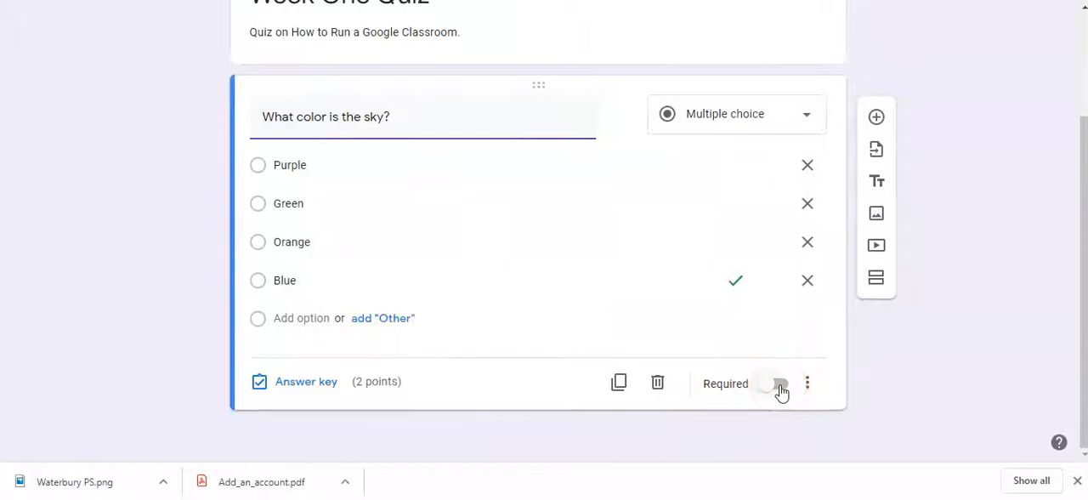
left_click(780, 385)
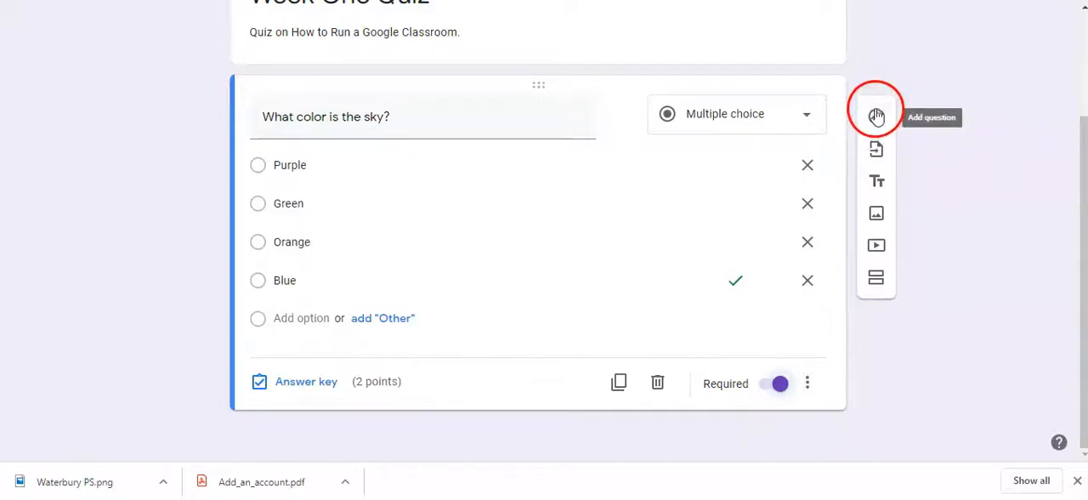
Step: Add a second question, 'What are clouds made up of?', and set its type to short answer
left_click(878, 123)
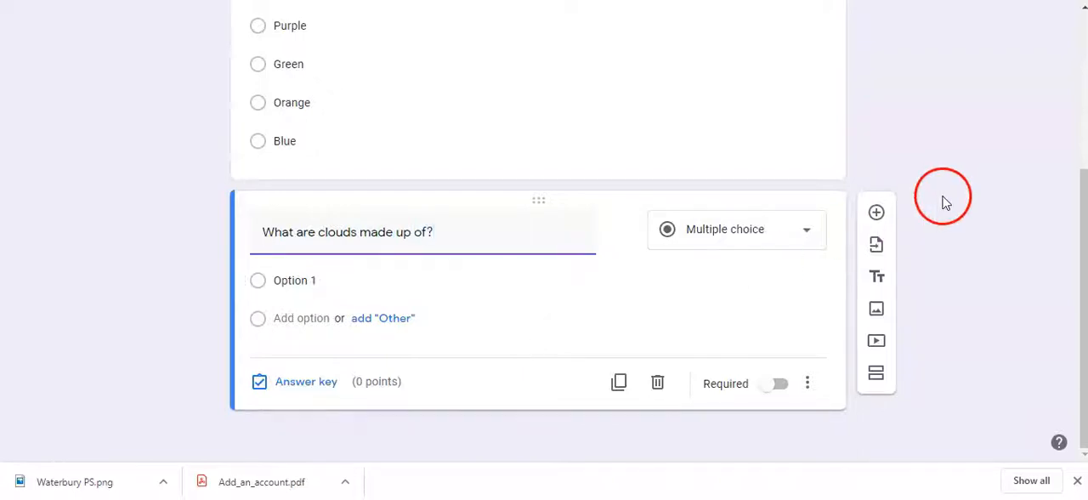
left_click(805, 229)
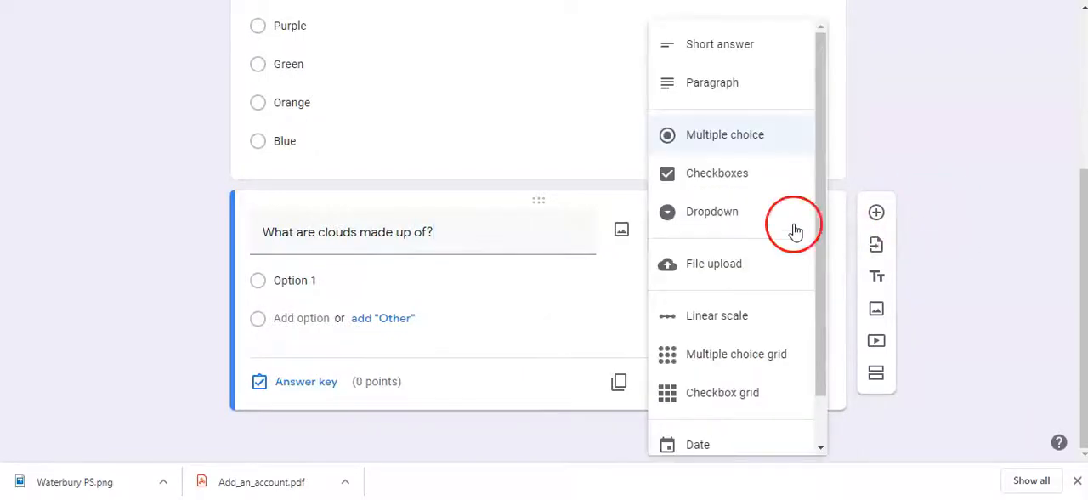
left_click(718, 53)
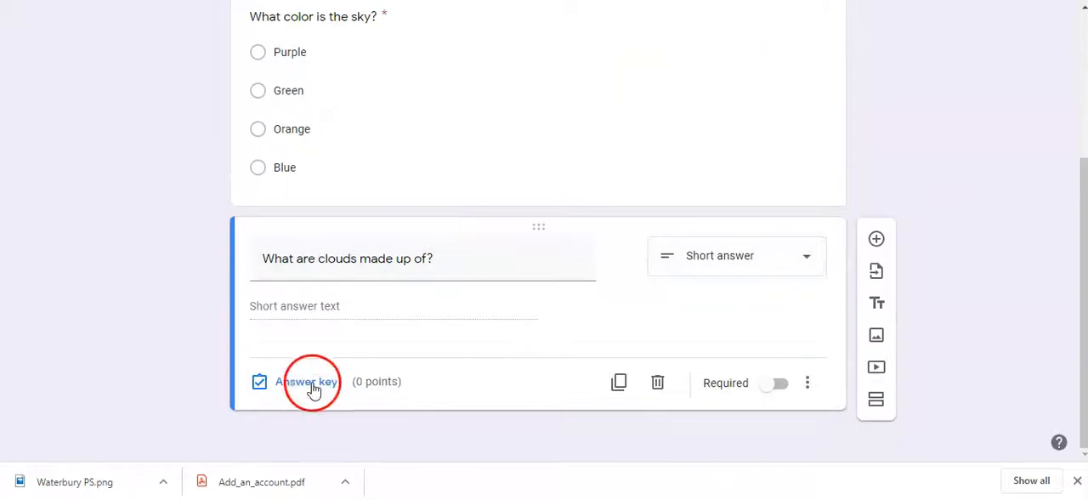
Step: Give the clouds question the correct answer 'Condensation', mark all other answers incorrect, assign 5 points and make it required
left_click(306, 382)
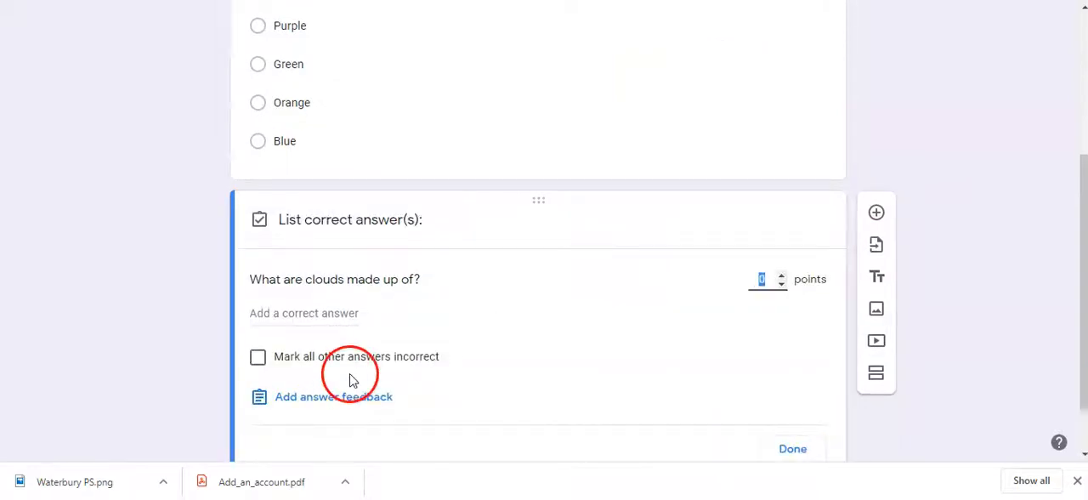
left_click(287, 253)
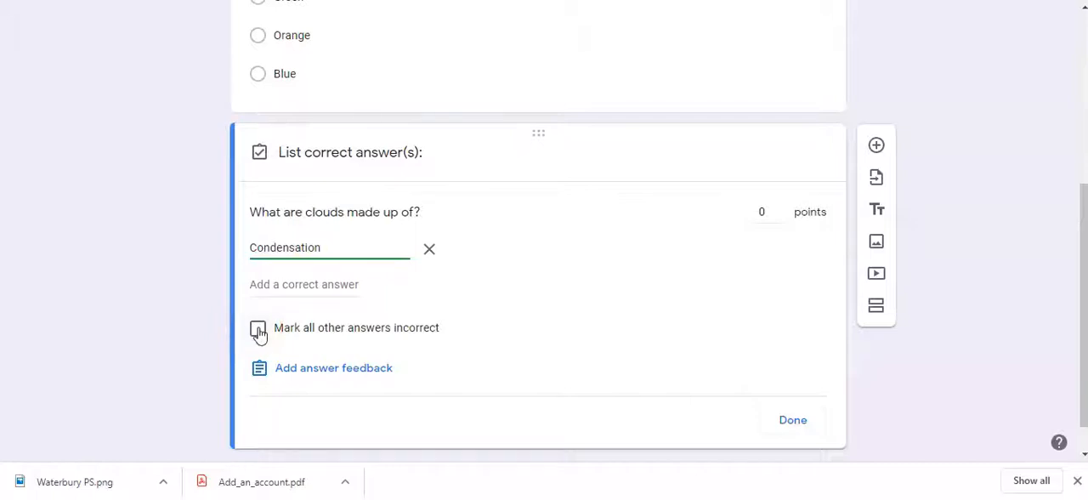
left_click(771, 211)
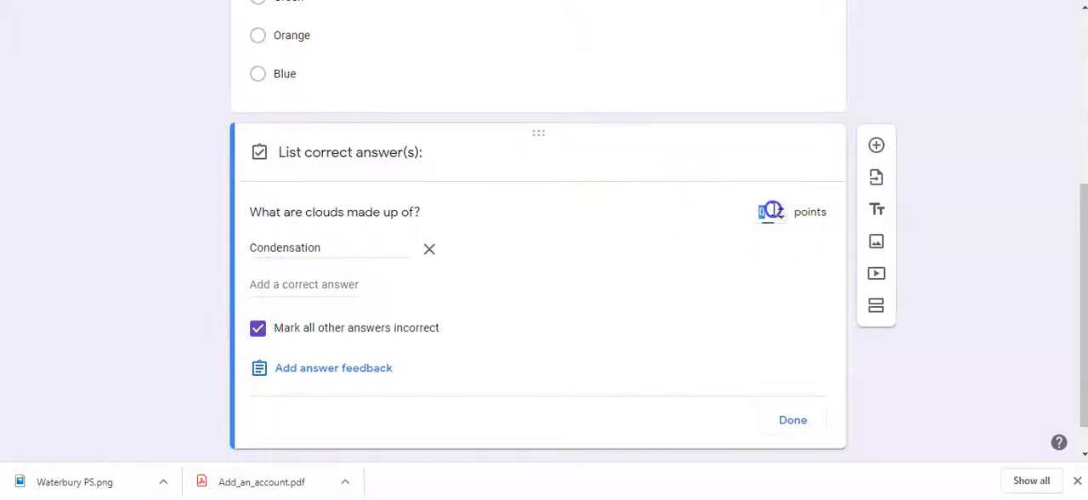
left_click(790, 420)
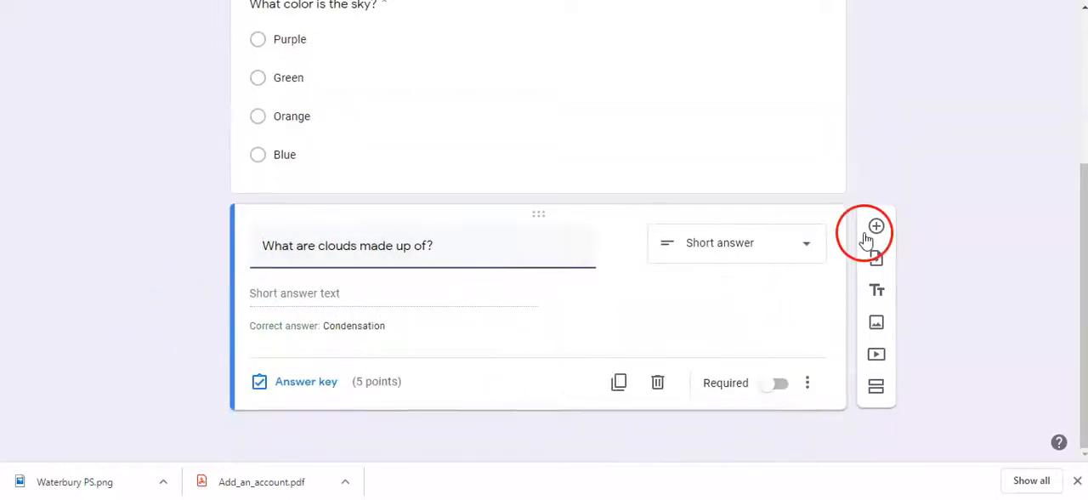
left_click(781, 384)
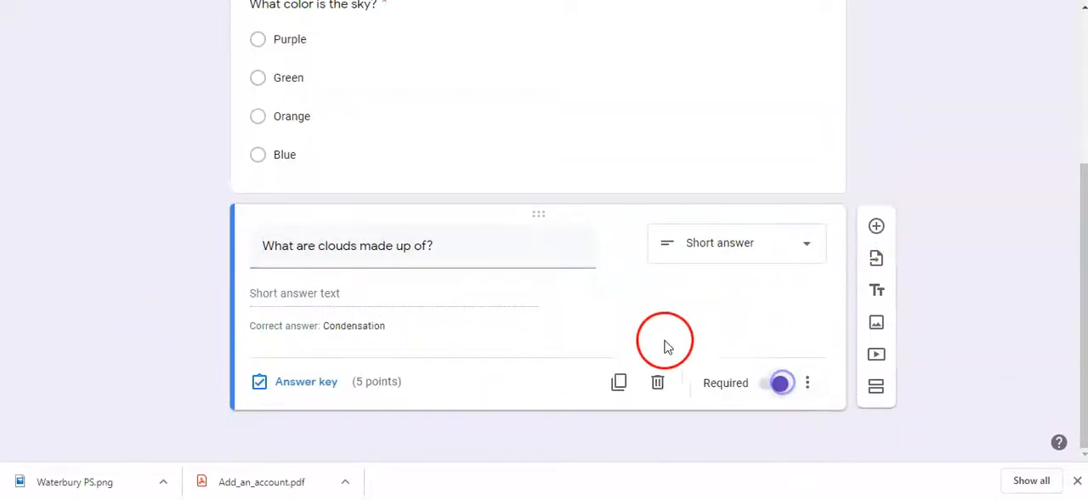
Step: Insert the purple water droplets picture from the Work and School themes as the form's header image
scroll(660, 338, "up", 3)
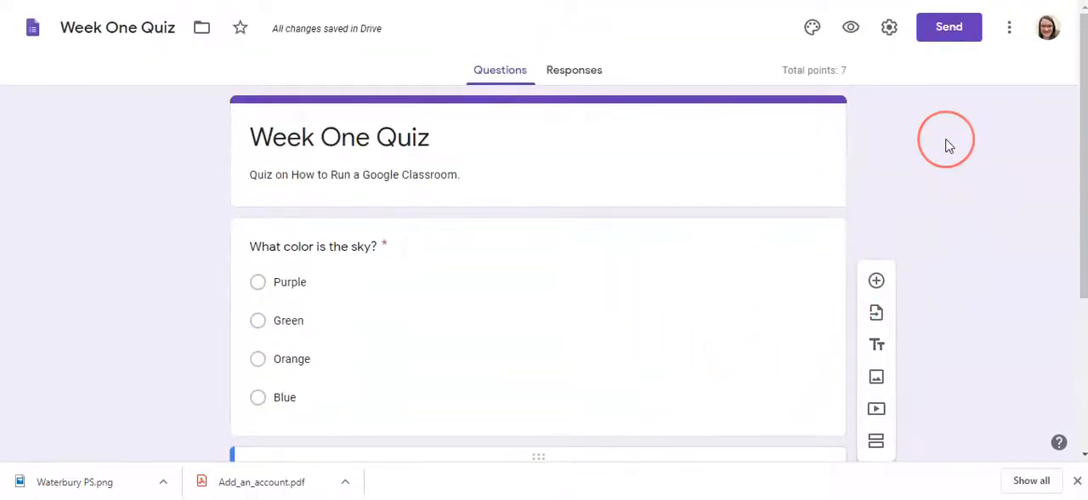
left_click(812, 34)
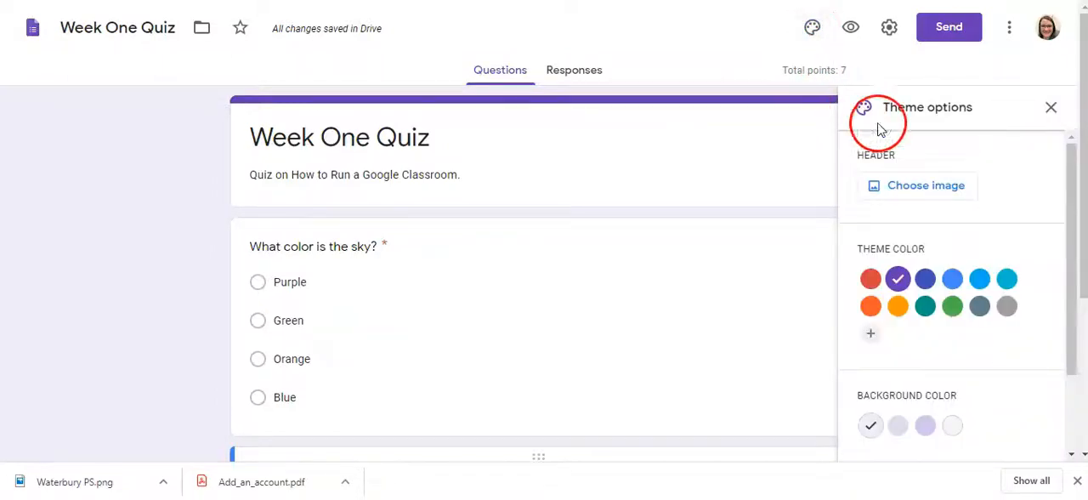
left_click(888, 189)
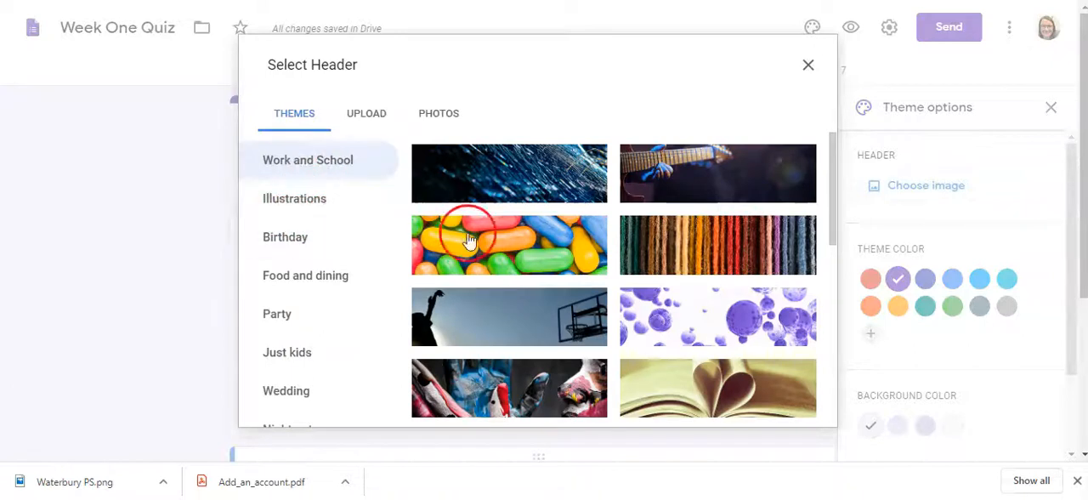
scroll(595, 279, "down", 4)
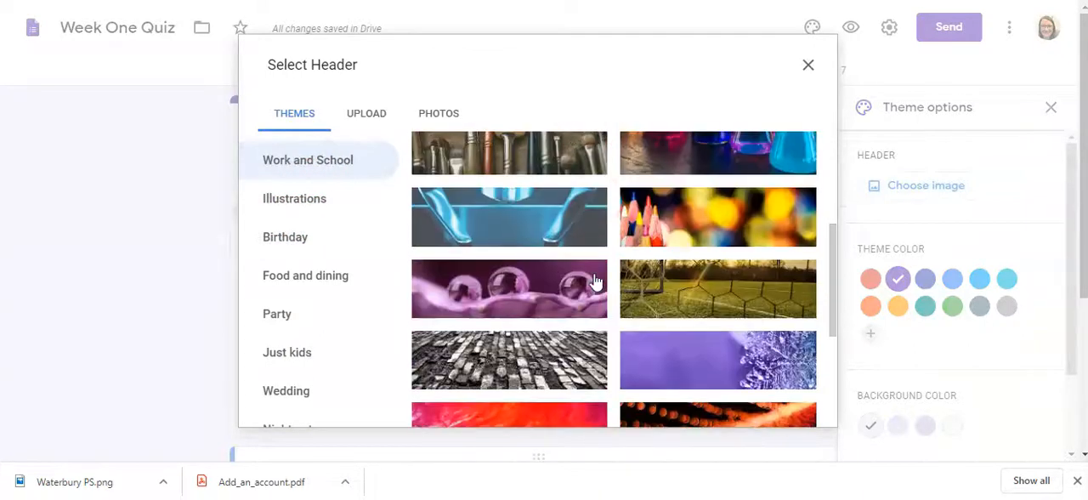
left_click(489, 284)
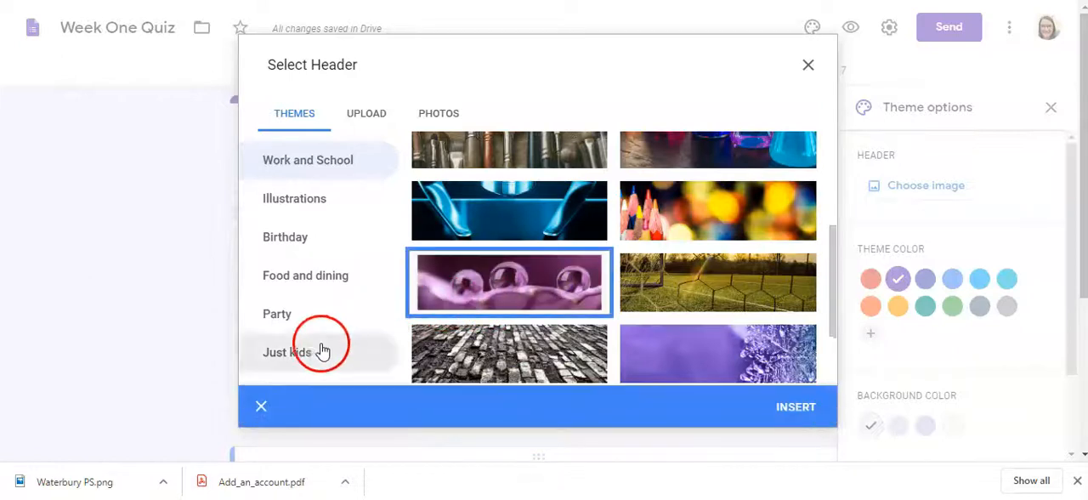
left_click(812, 408)
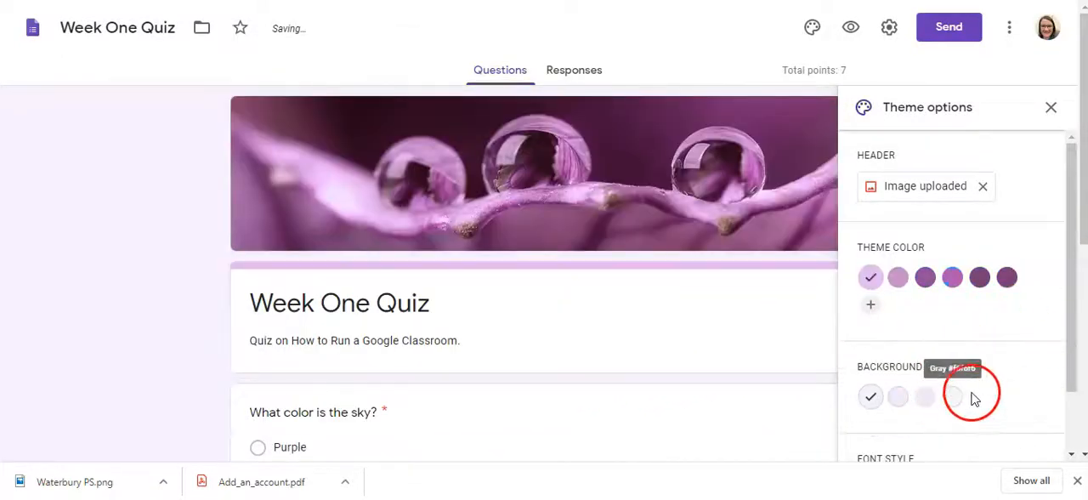
Step: Set the form's theme color to the third purple swatch and its background to the third, darker tint
scroll(1026, 381, "down", 2)
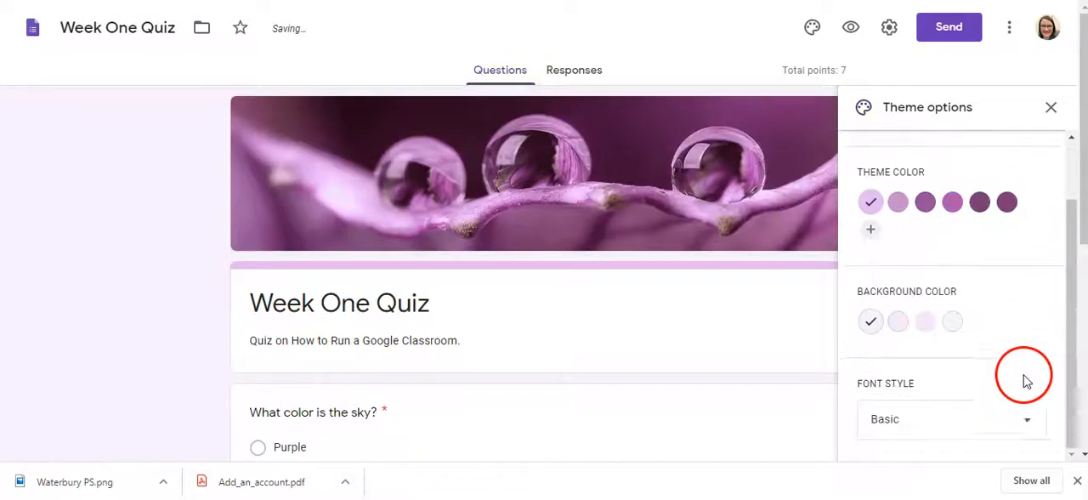
left_click(925, 202)
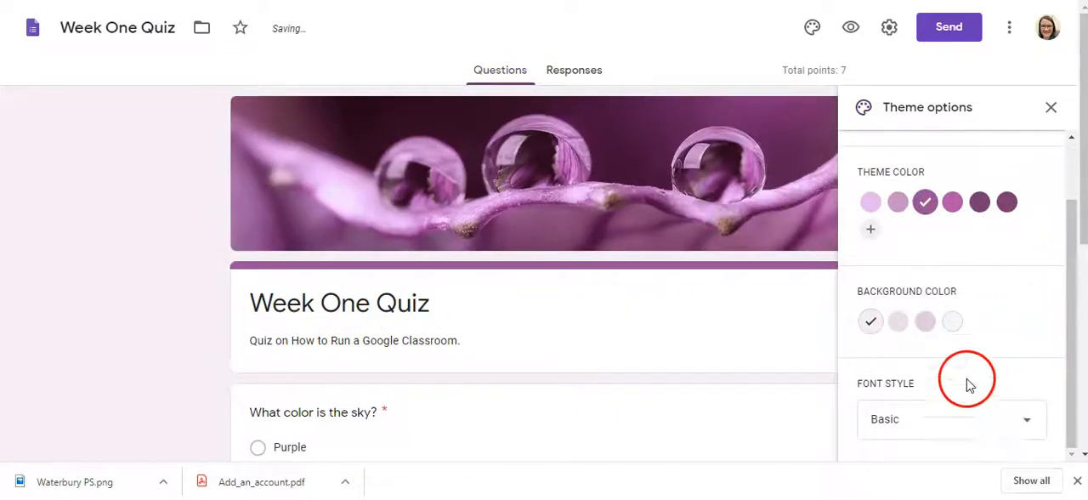
left_click(926, 321)
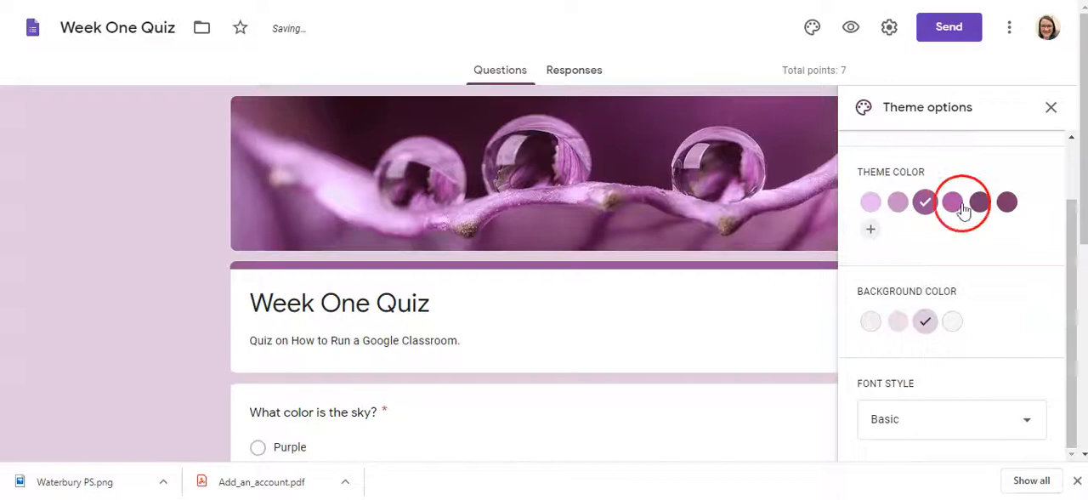
left_click(1052, 108)
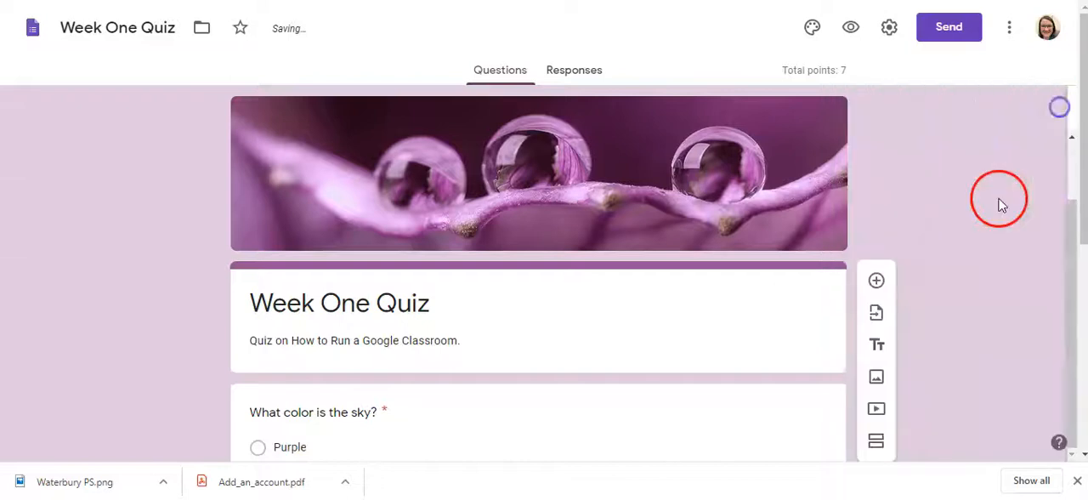
Step: Limit the form to 1 response, review the quiz options for locked mode, grade release and respondent visibility, and save the settings
left_click(889, 29)
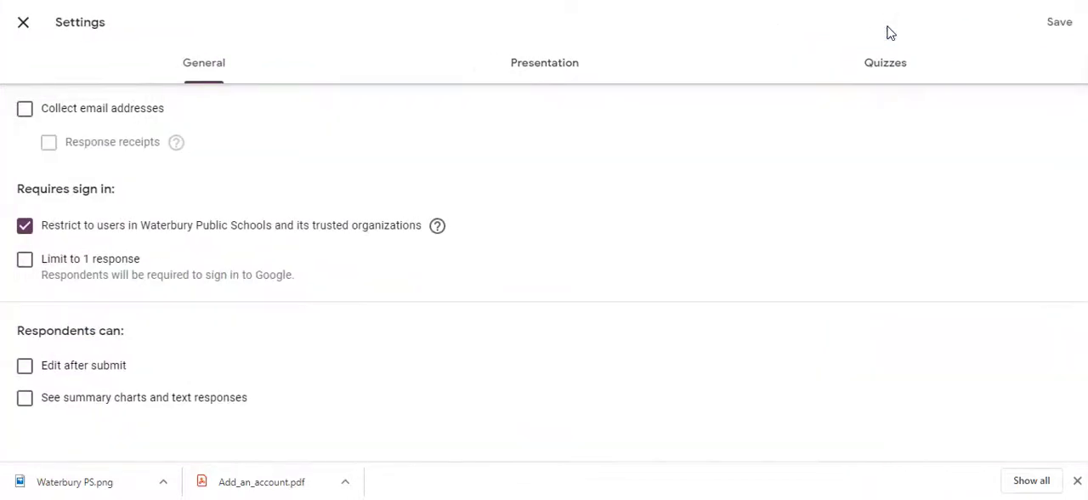
left_click(887, 72)
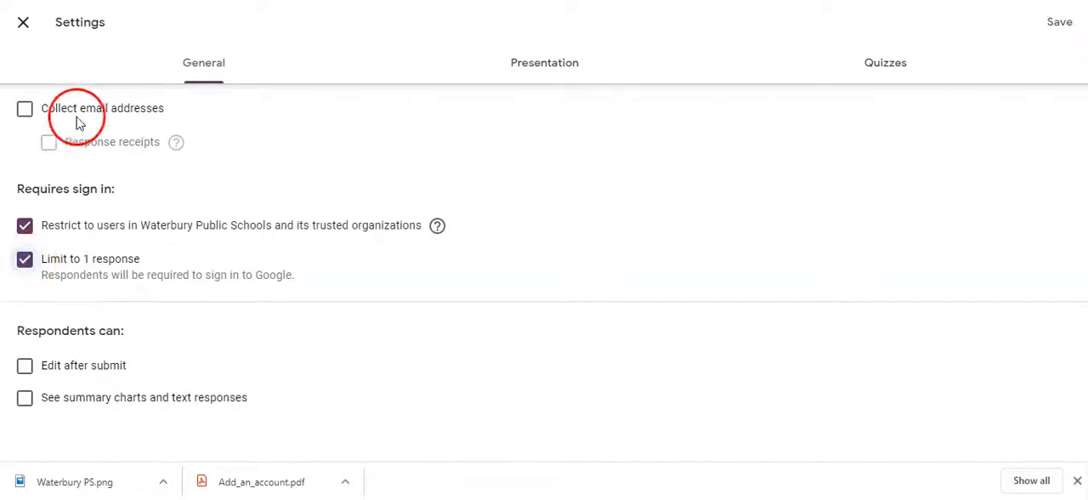
left_click(873, 70)
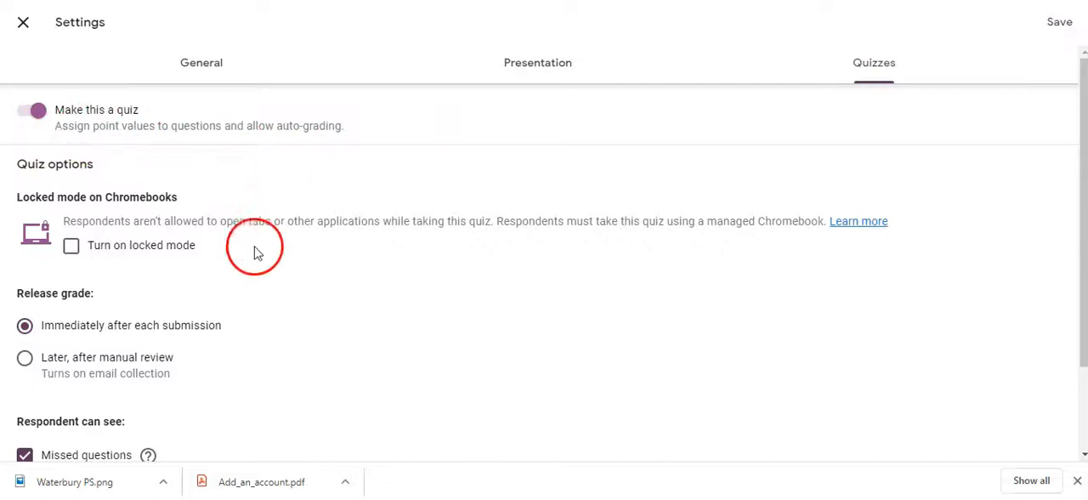
scroll(337, 295, "down", 2)
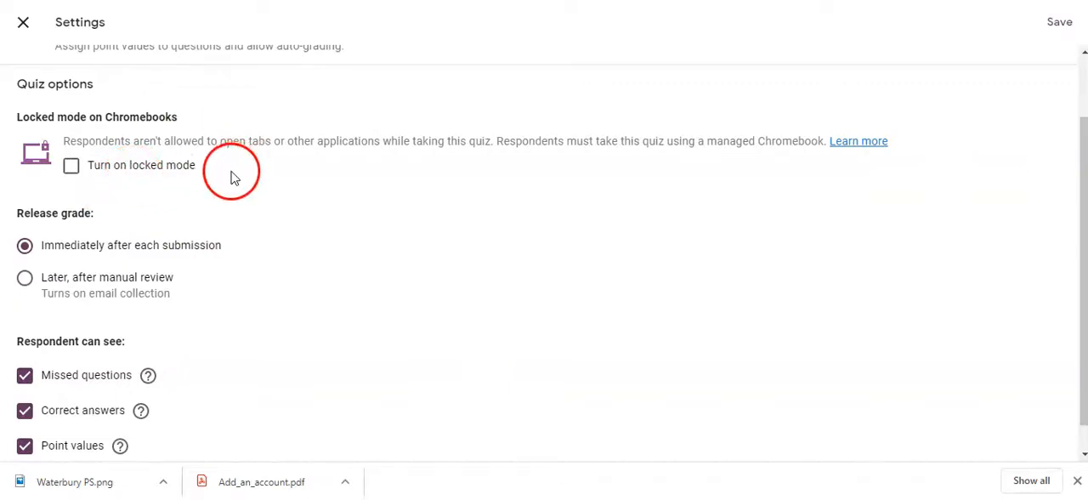
scroll(233, 176, "down", 1)
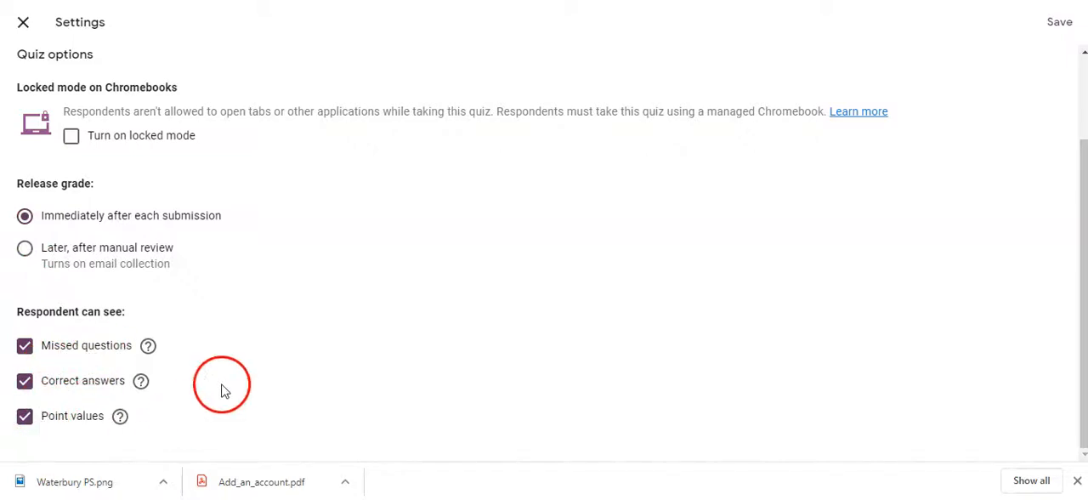
scroll(238, 390, "up", 3)
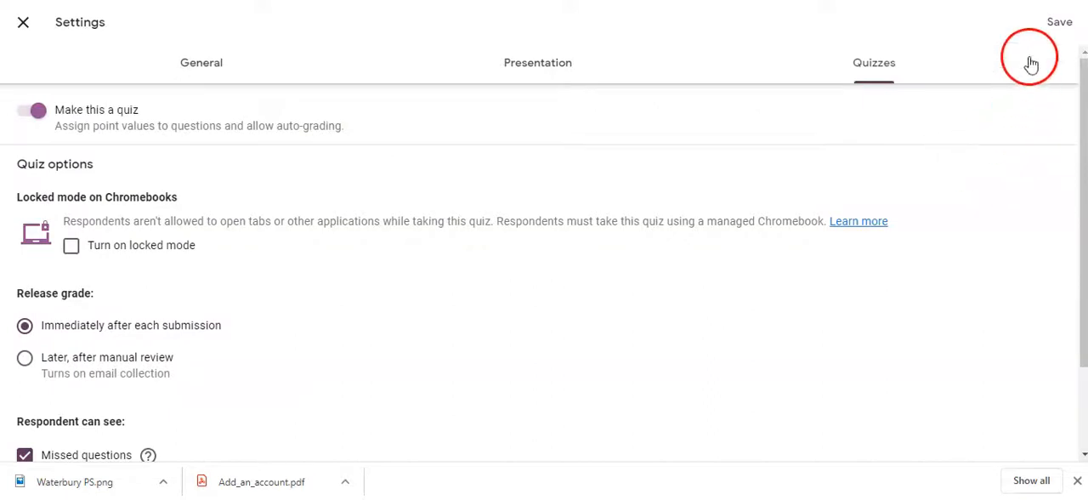
left_click(1039, 25)
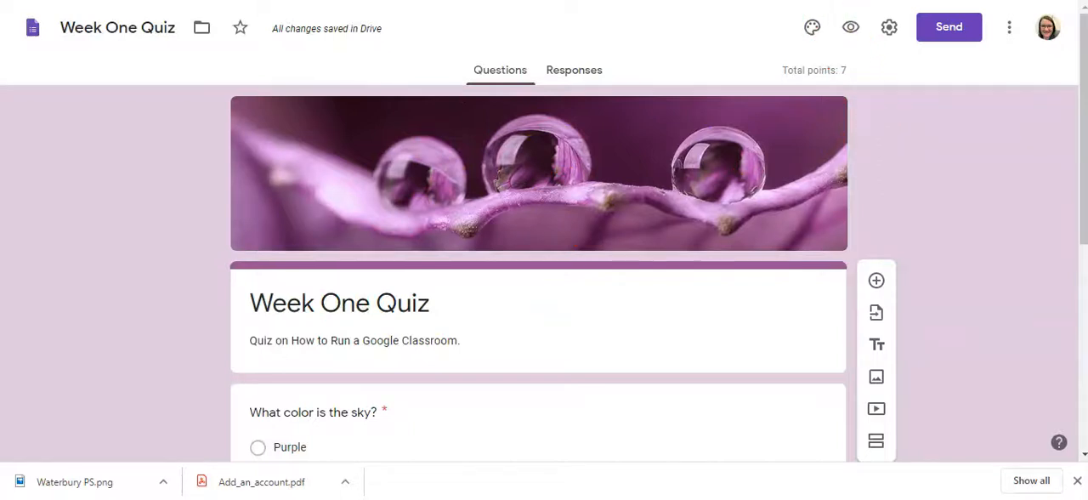
Step: Switch back to the Week One Quiz assignment in Google Classroom and check the attached Blank Quiz form
key("ctrl+shift+Tab")
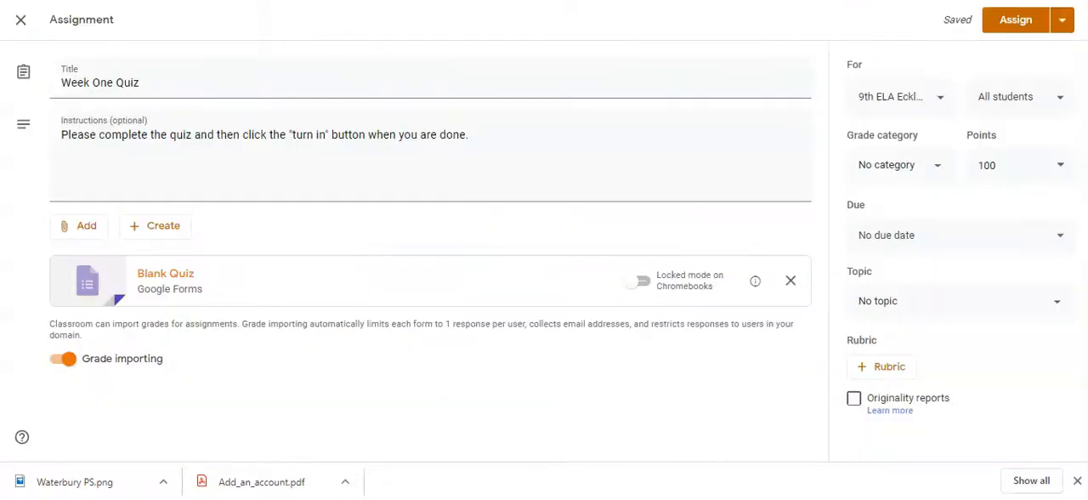
left_click(162, 277)
Step: Set the assignment's grade category to Weekly Mini-Quiz and its topic to 3/30/20 - 4/3/20, checking the due date options without setting one
left_click(938, 166)
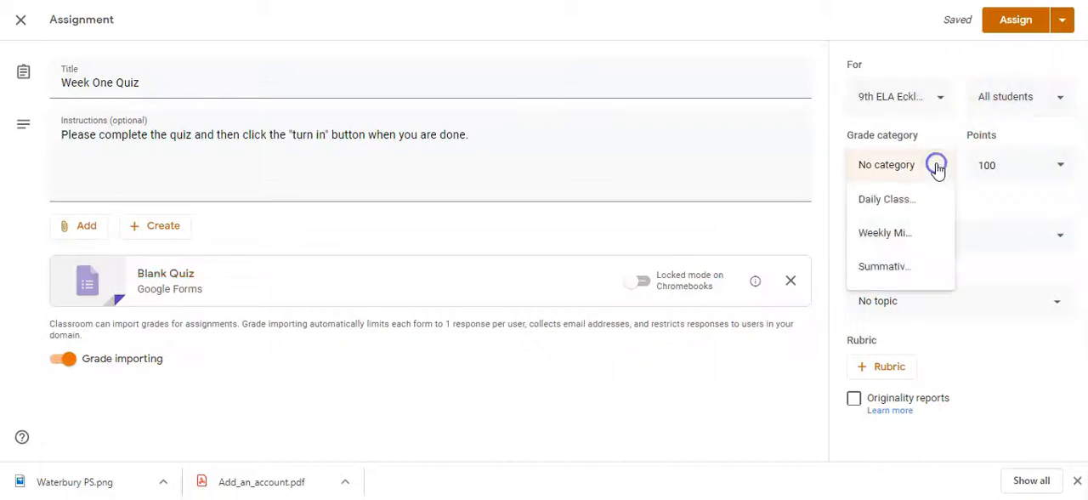
left_click(884, 238)
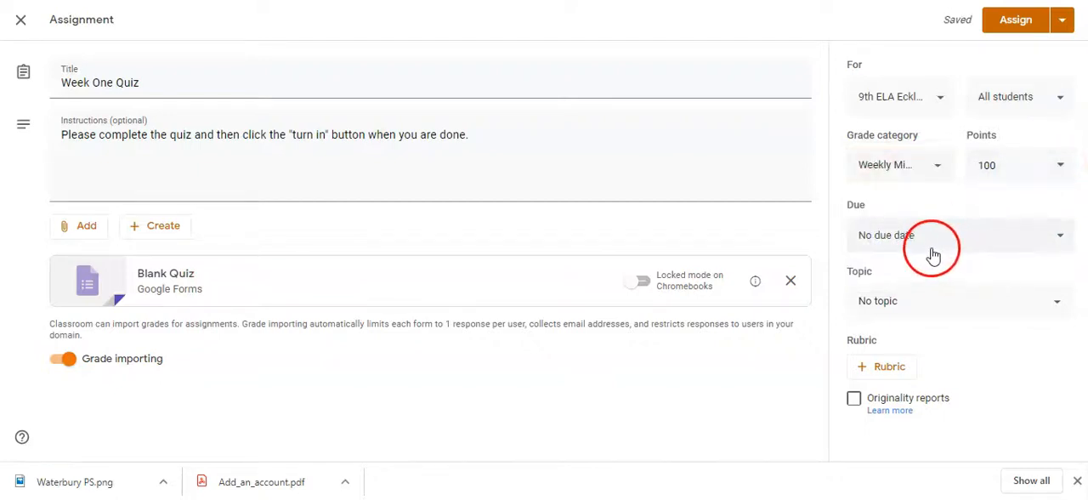
left_click(885, 243)
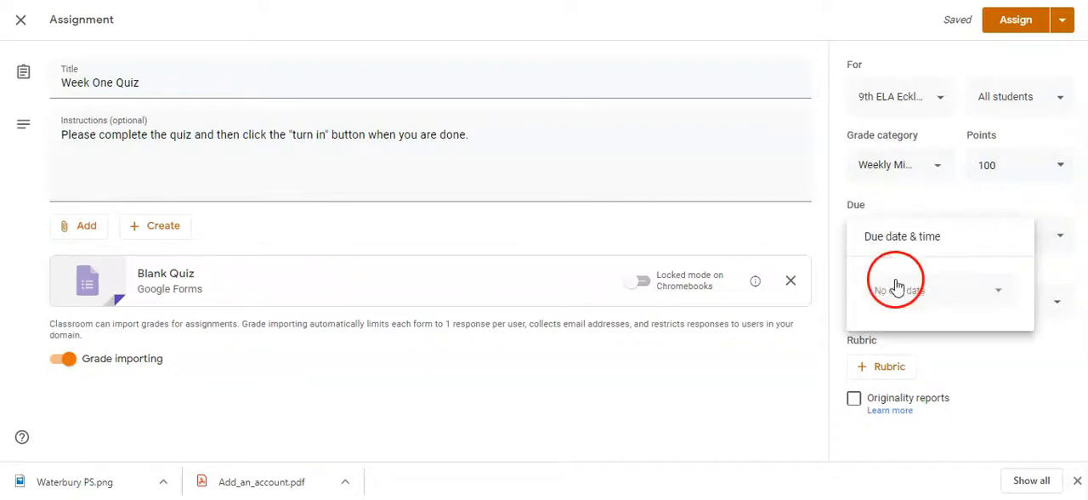
left_click(827, 214)
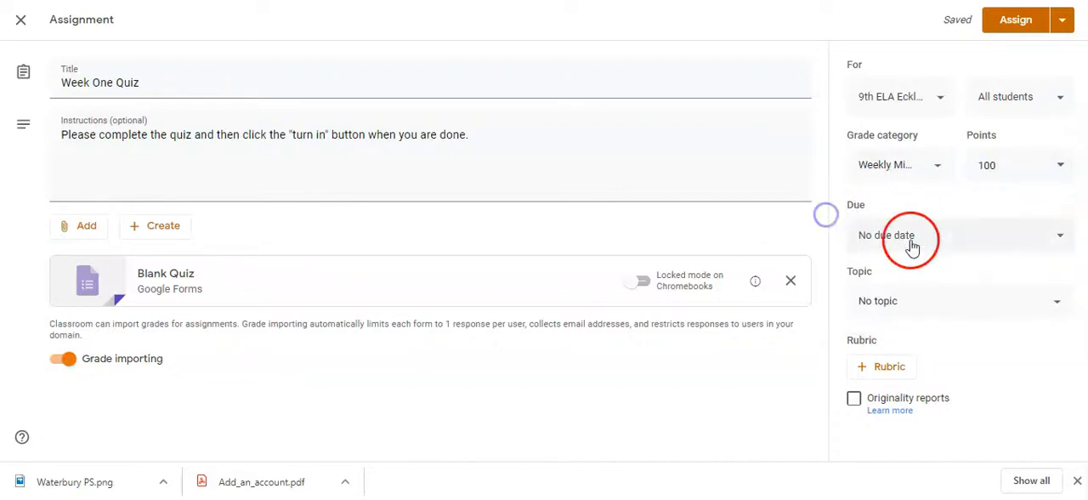
left_click(874, 308)
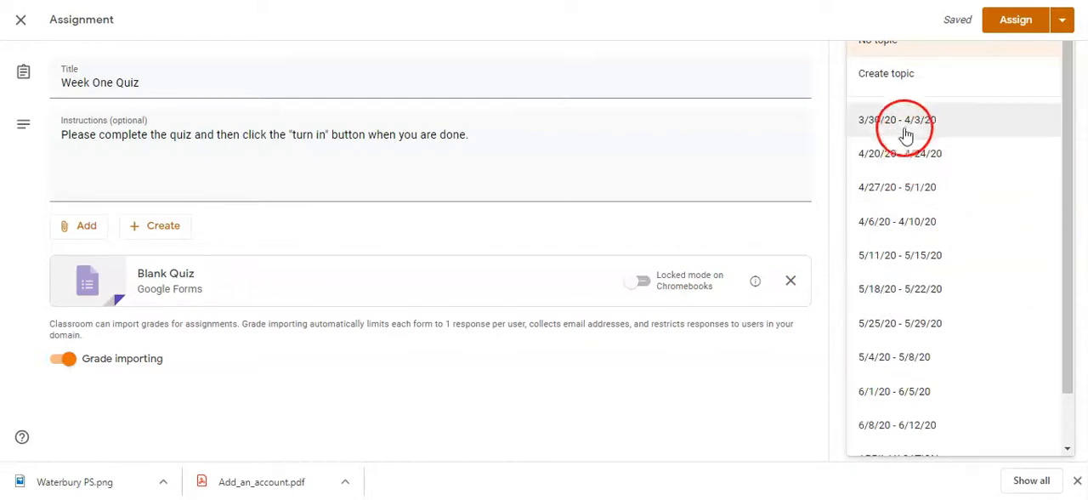
left_click(908, 129)
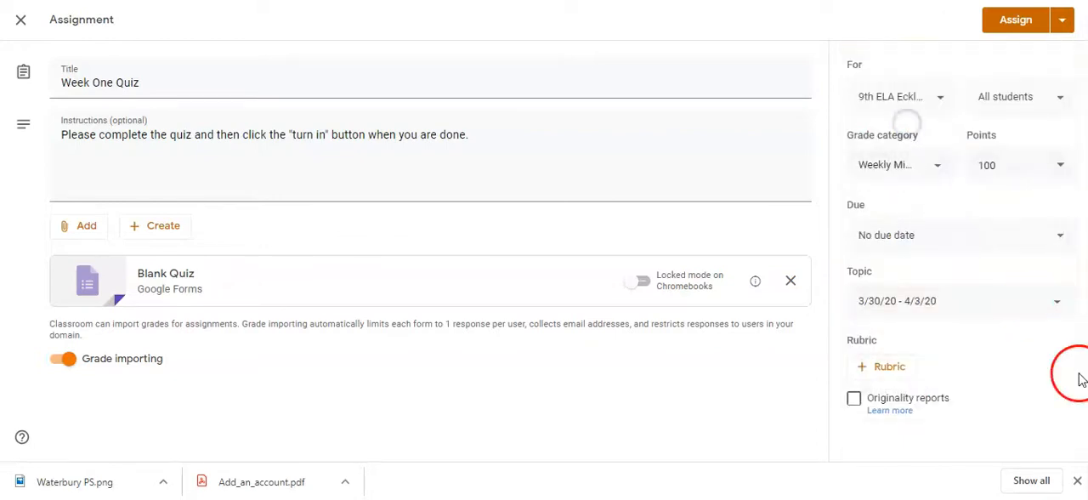
Step: Assign the Week One Quiz to all students and select the posted quiz in the classwork list
left_click(1013, 26)
left_click(476, 285)
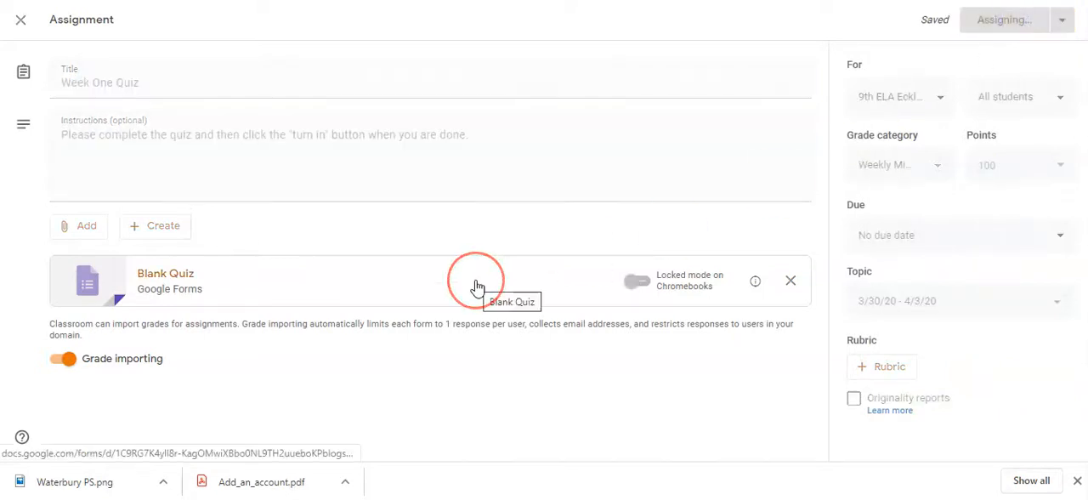
left_click(469, 354)
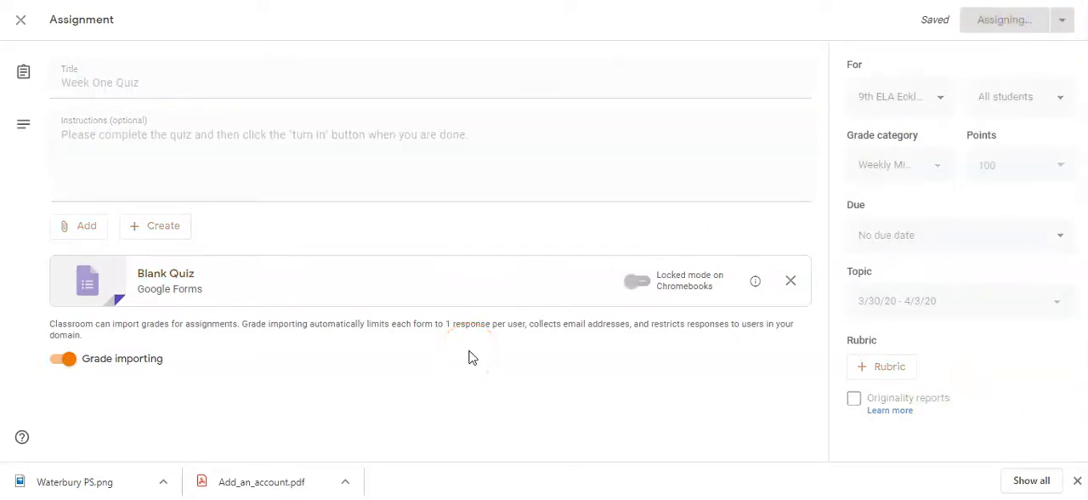
left_click(387, 187)
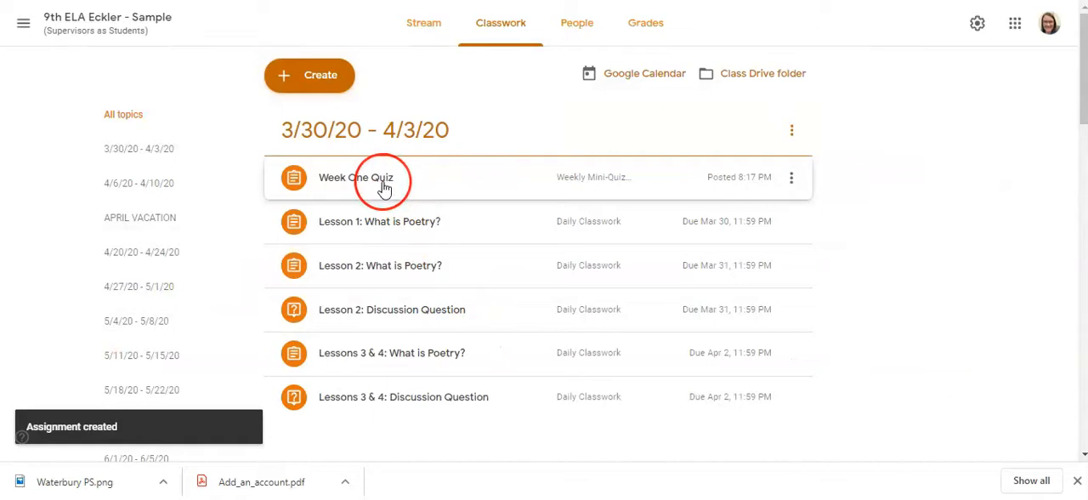